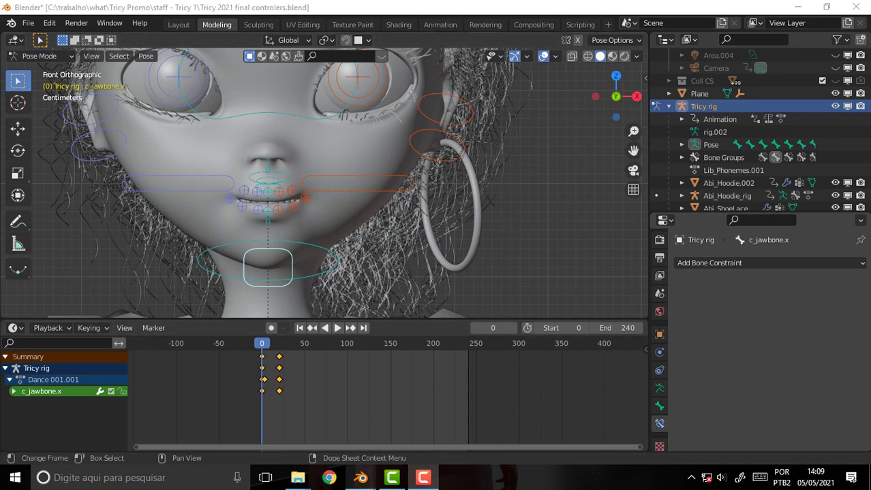
Step: Switch to the Blender window showing Rig Danny Mac 002.blend
{"action": "mouse_move", "coordinate": [360, 477]}
{"action": "left_click", "coordinate": [299, 433]}
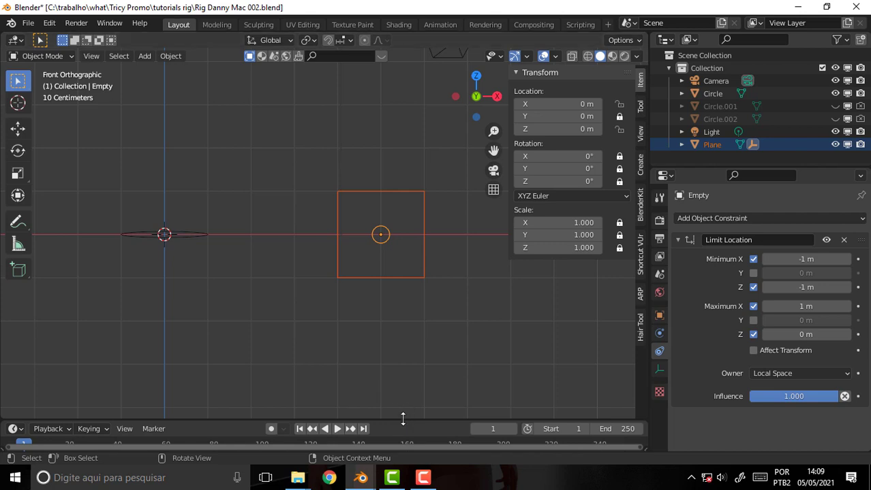
Step: Enlarge the timeline, then switch to the Tricy 2021 final controlers Blender window
{"action": "left_click_drag", "start_coordinate": [405, 420], "coordinate": [403, 357]}
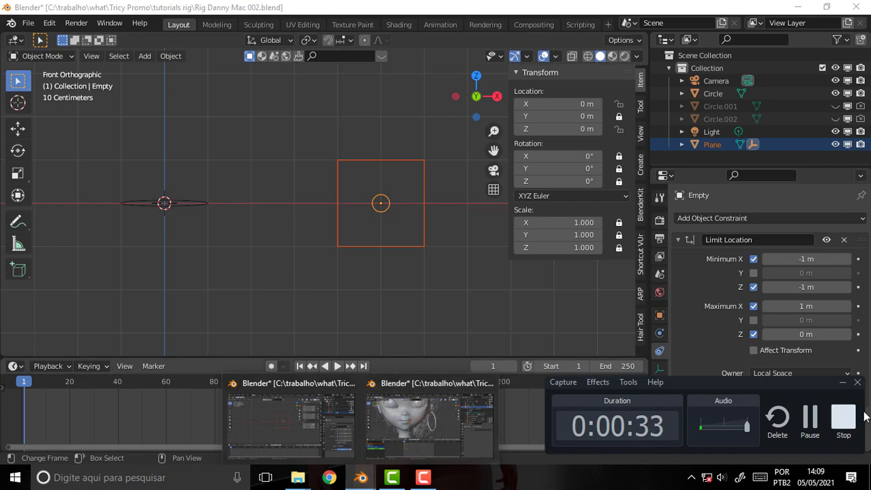
{"action": "left_click", "coordinate": [842, 382]}
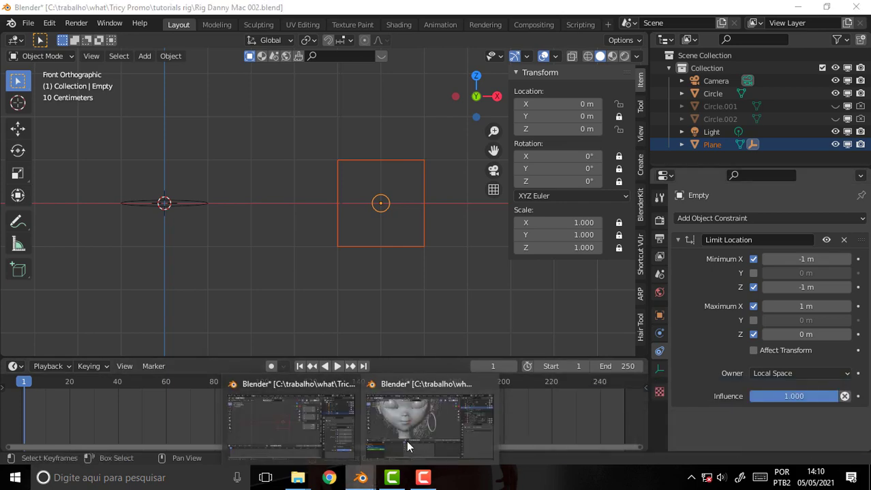
{"action": "left_click", "coordinate": [406, 440]}
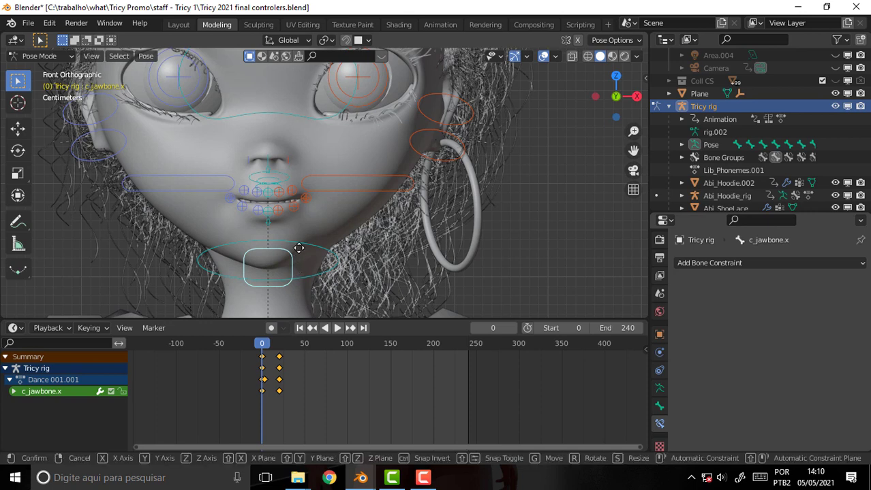
Step: Start and cancel a move of the jaw controller, then go to the File menu
{"action": "key", "text": "g"}
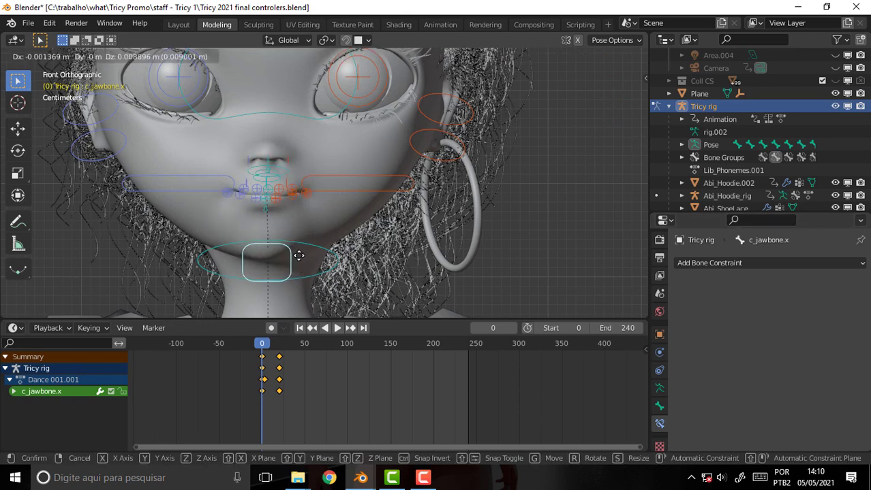
{"action": "key", "text": "Escape"}
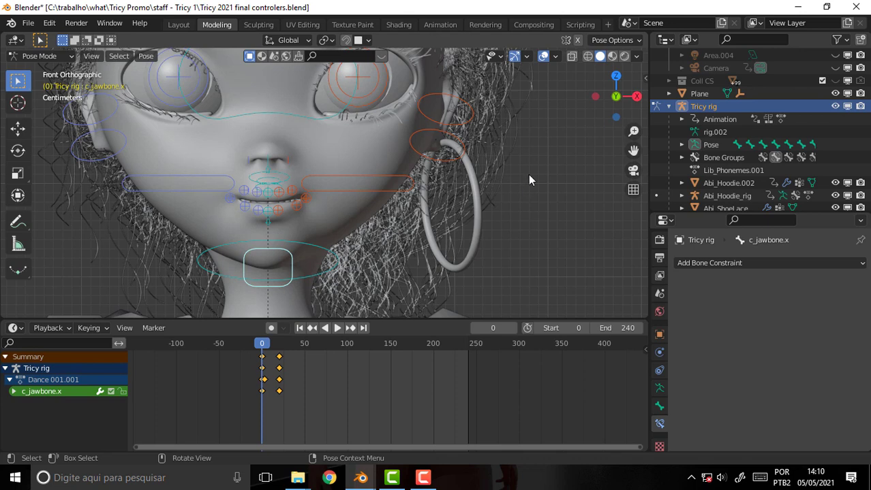
{"action": "left_click", "coordinate": [29, 24]}
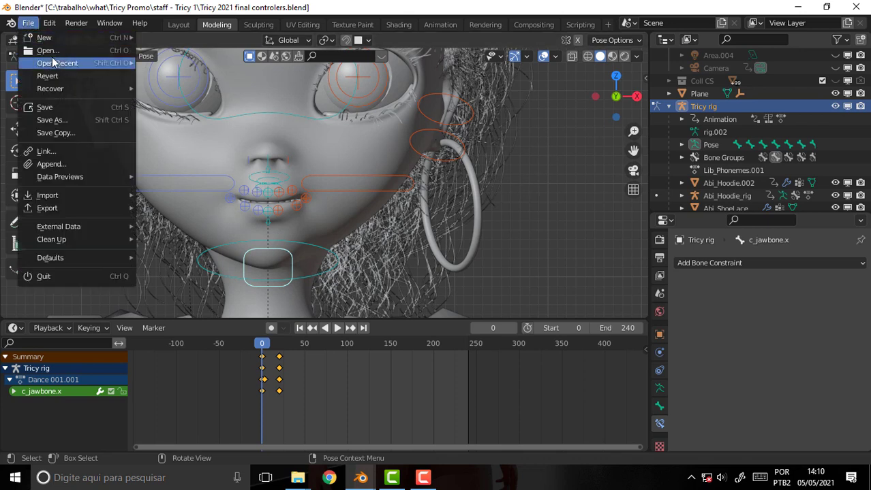
{"action": "mouse_move", "coordinate": [58, 63]}
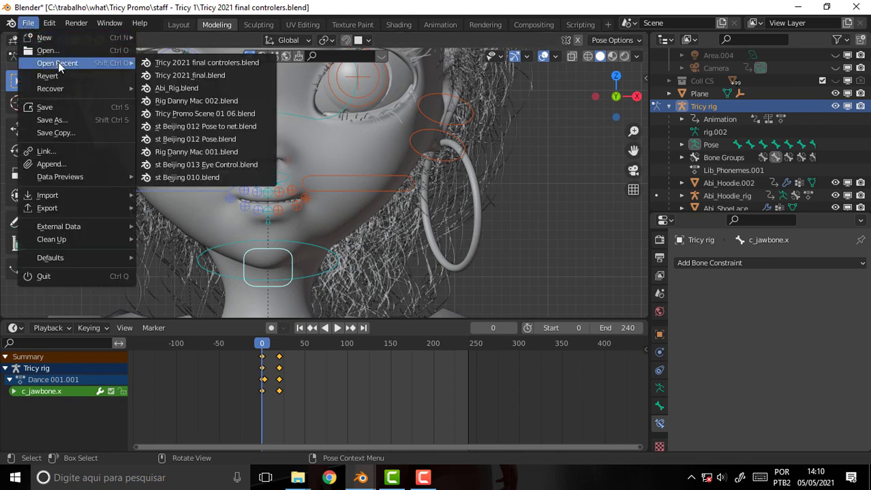
Step: Open Tricy Promo Scene 01 06.blend without saving the rig, then scrub and play its animation
{"action": "left_click", "coordinate": [193, 114]}
{"action": "left_click", "coordinate": [462, 262]}
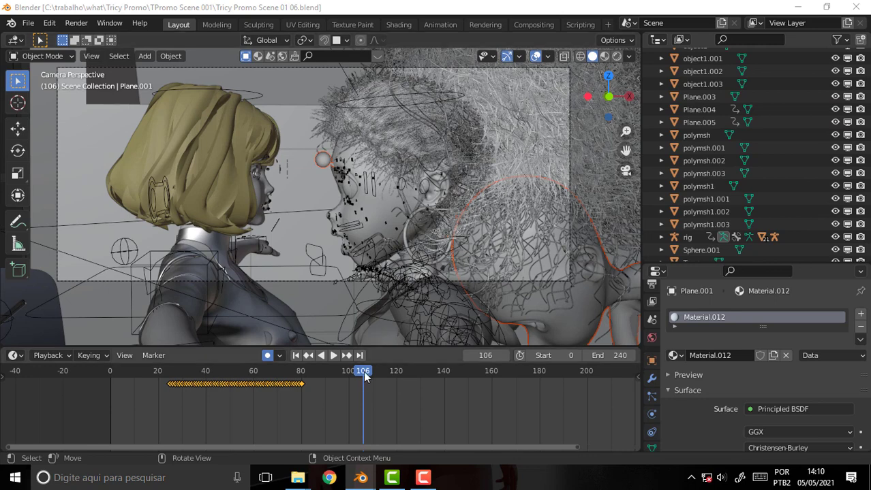
{"action": "left_click_drag", "start_coordinate": [353, 372], "coordinate": [135, 369]}
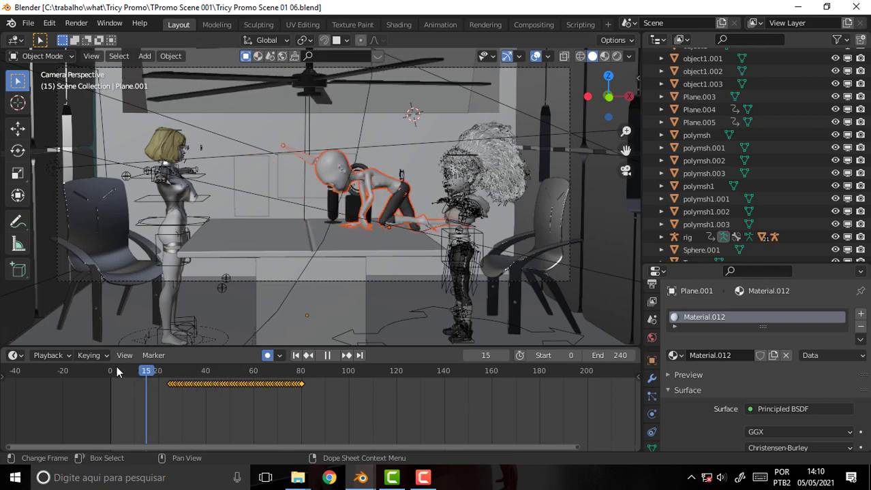
{"action": "left_click_drag", "start_coordinate": [136, 369], "coordinate": [118, 372]}
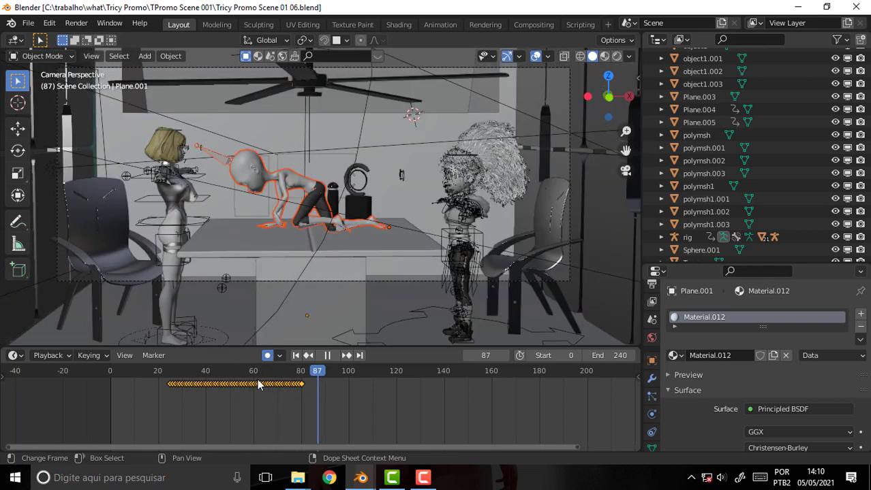
{"action": "mouse_move", "coordinate": [316, 381]}
{"action": "left_mouse_down"}
{"action": "mouse_move", "coordinate": [158, 369]}
{"action": "mouse_move", "coordinate": [209, 374]}
{"action": "left_mouse_up"}
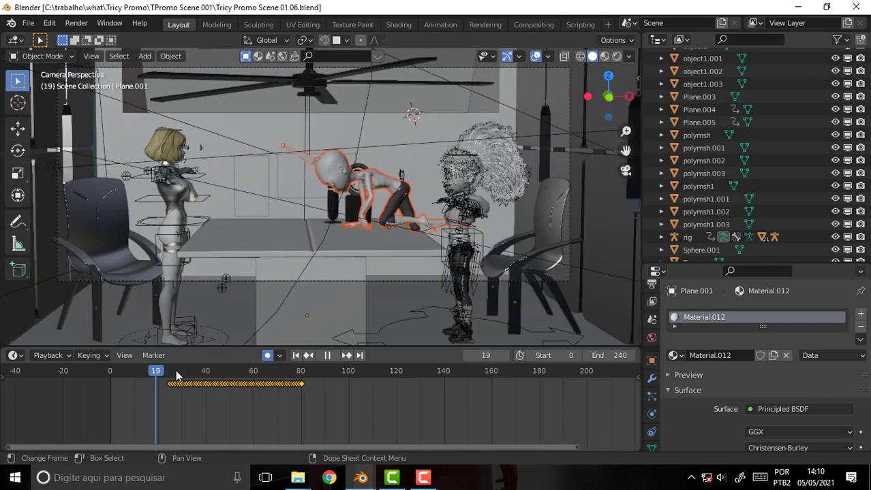
{"action": "key", "text": "space"}
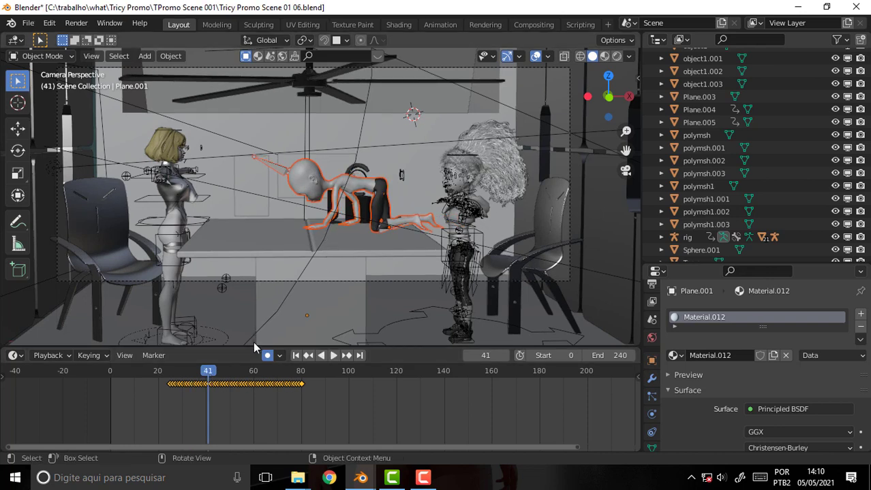
{"action": "key", "text": "space"}
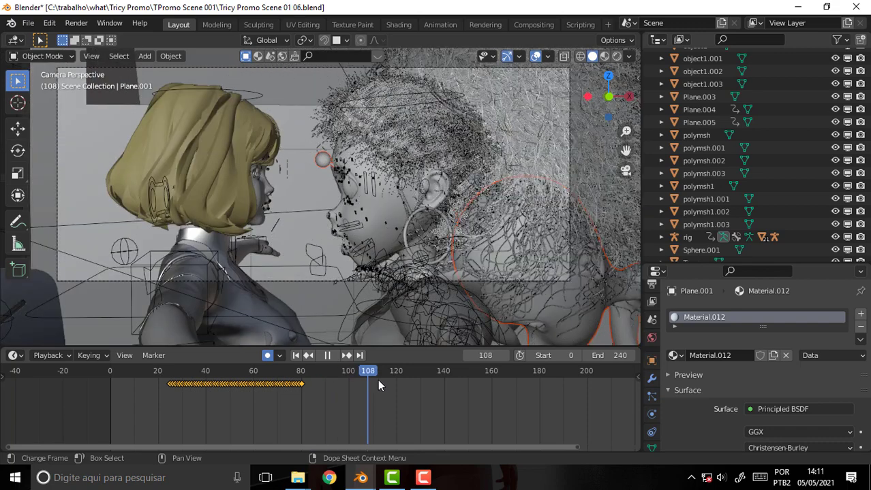
{"action": "left_click_drag", "start_coordinate": [377, 379], "coordinate": [147, 380]}
Step: Play the animation repeatedly, jumping the playhead to frames 9, 34 and 162
{"action": "left_click", "coordinate": [132, 380]}
{"action": "key", "text": "space"}
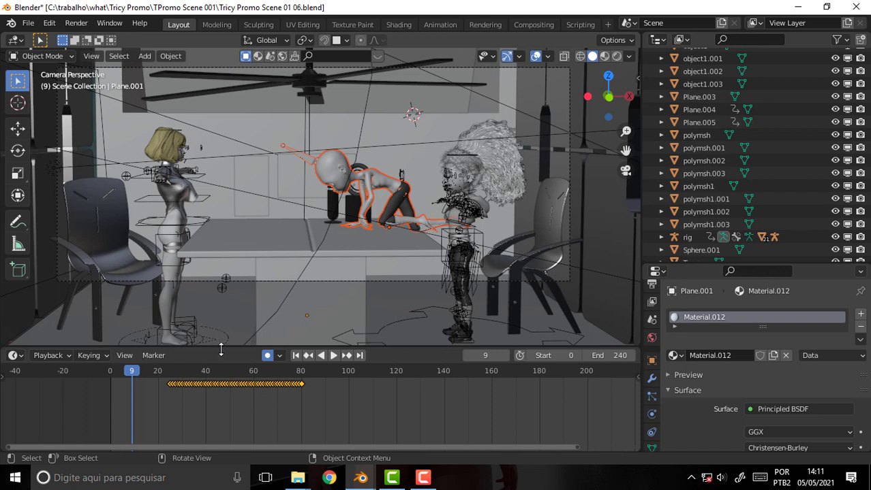
{"action": "key", "text": "space"}
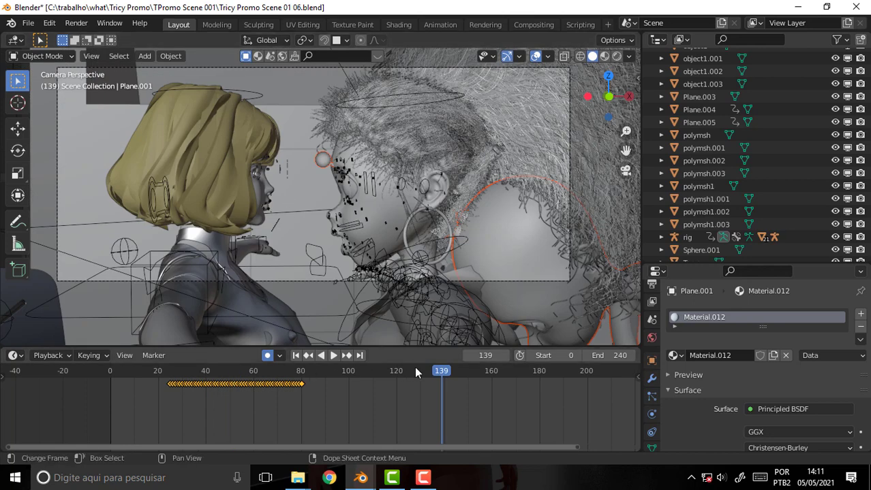
{"action": "key", "text": "space"}
{"action": "left_click", "coordinate": [174, 381]}
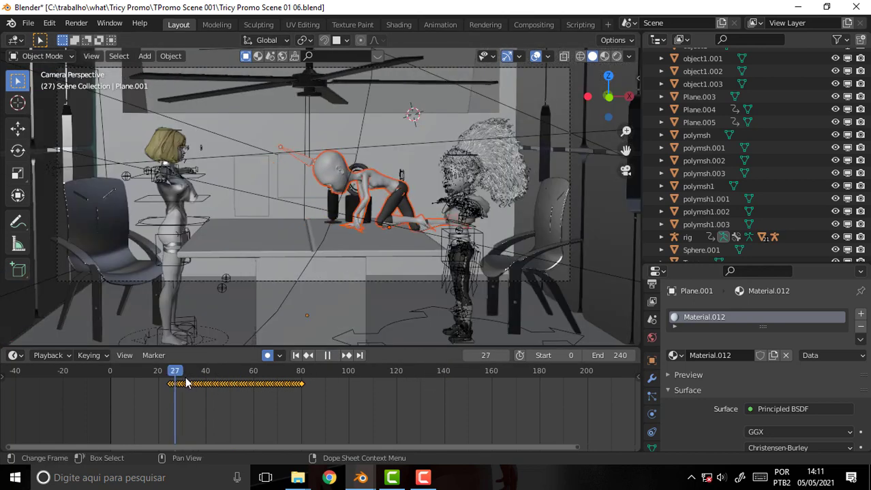
{"action": "key", "text": "space"}
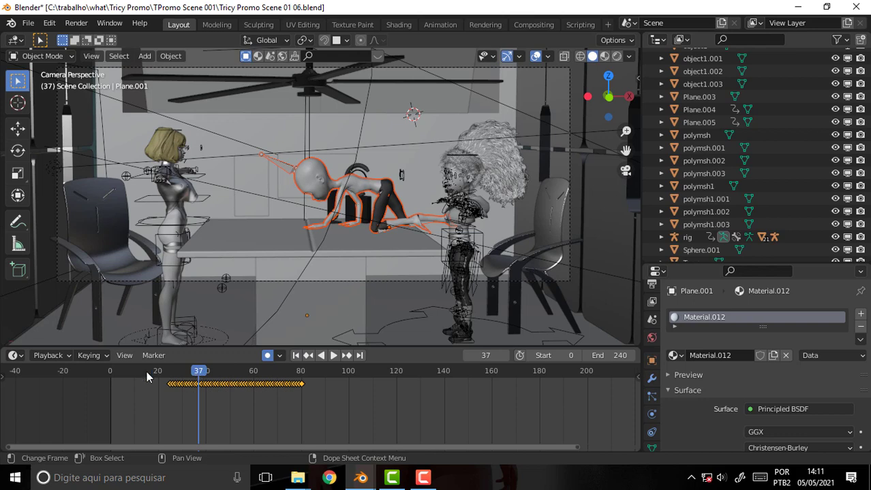
{"action": "key", "text": "space"}
{"action": "left_click", "coordinate": [494, 373]}
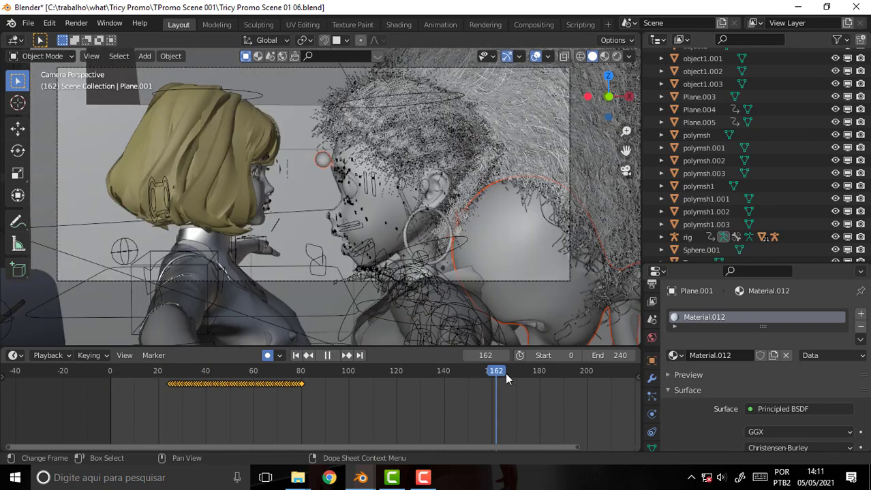
{"action": "key", "text": "space"}
Step: Rewind the playhead to frame 0 and stop playback there
{"action": "key", "text": "Home"}
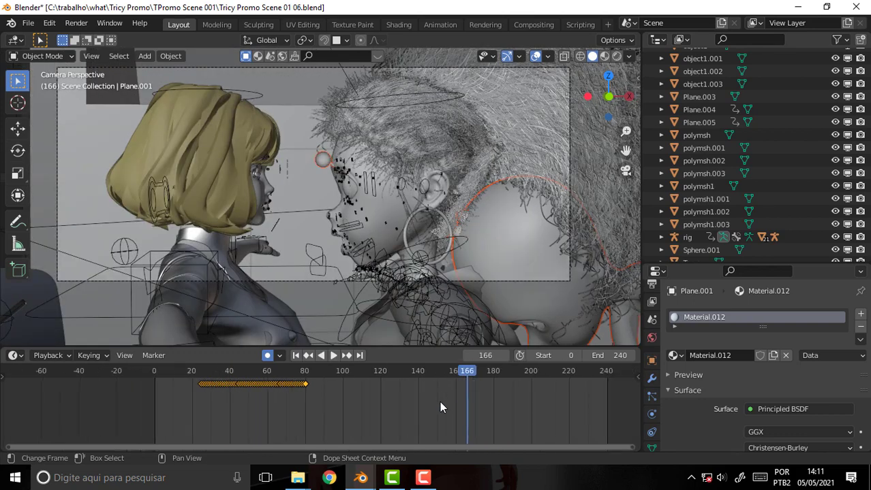
{"action": "scroll", "coordinate": [436, 400], "scroll_direction": "up", "scroll_amount": 1}
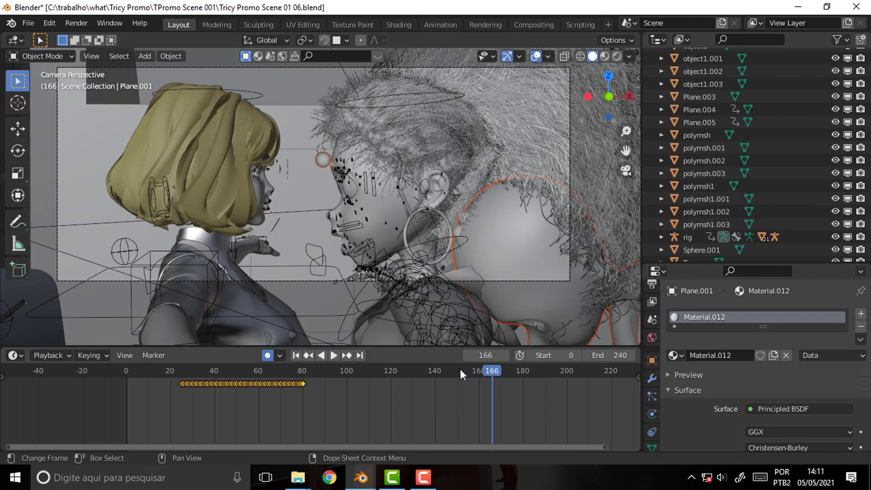
{"action": "left_click", "coordinate": [109, 370]}
{"action": "key", "text": "space"}
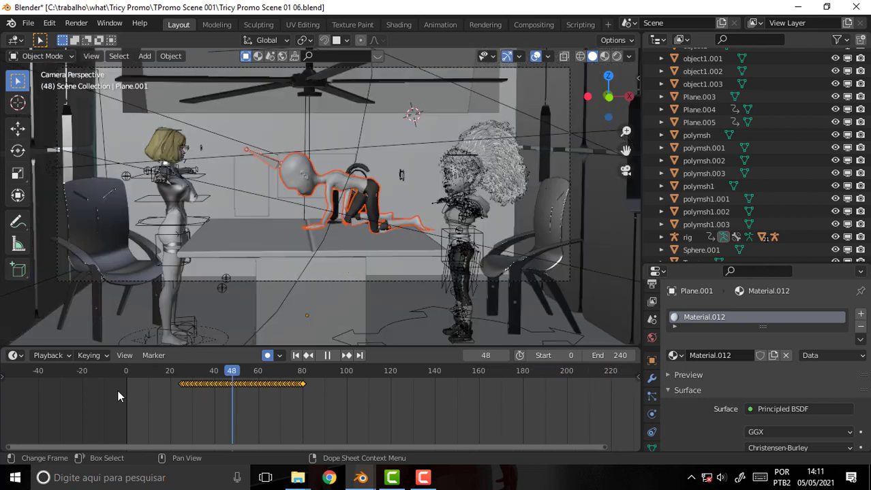
{"action": "left_click", "coordinate": [116, 390]}
{"action": "key", "text": "Escape"}
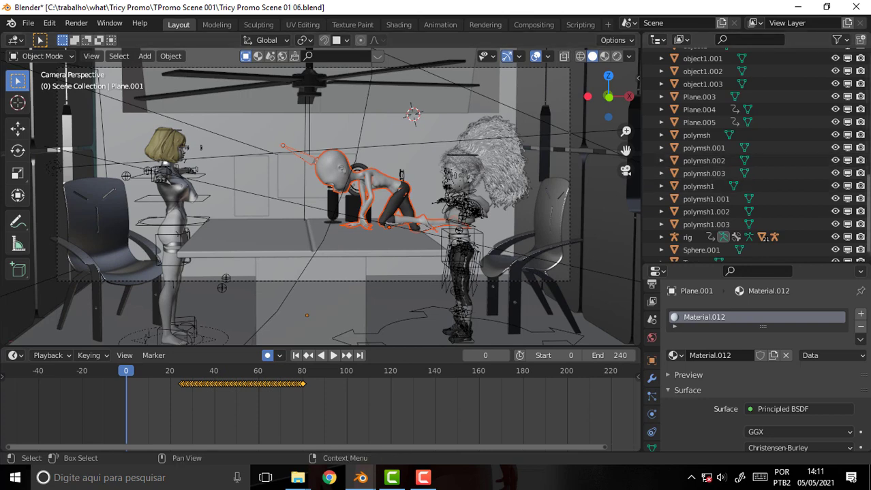
Step: Switch to top orthographic view with Numpad 7 and bring up the Add menu's Mesh options
{"action": "scroll", "coordinate": [749, 164], "scroll_direction": "up", "scroll_amount": 5}
{"action": "scroll", "coordinate": [749, 164], "scroll_direction": "up", "scroll_amount": 10}
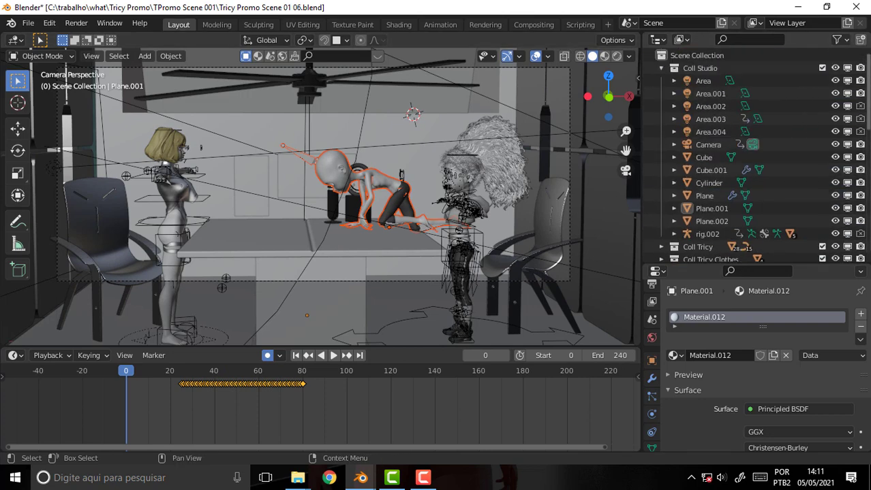
{"action": "scroll", "coordinate": [749, 163], "scroll_direction": "down", "scroll_amount": 10}
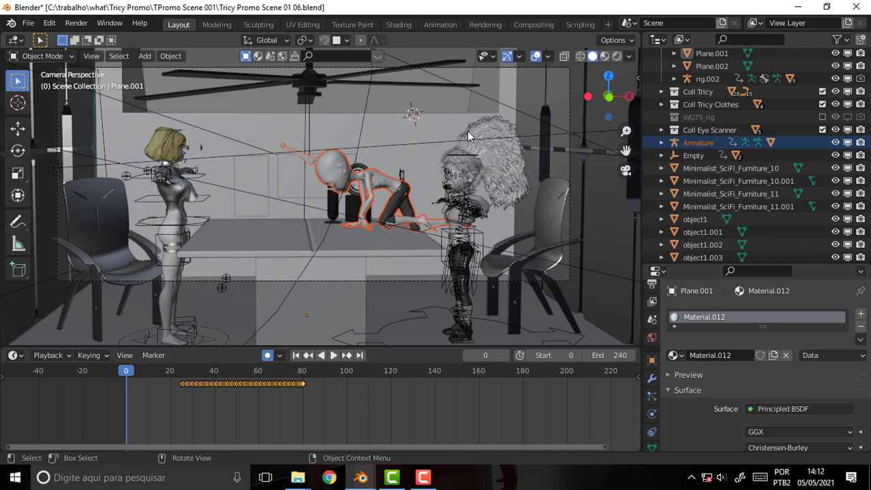
{"action": "key", "text": "KP_7"}
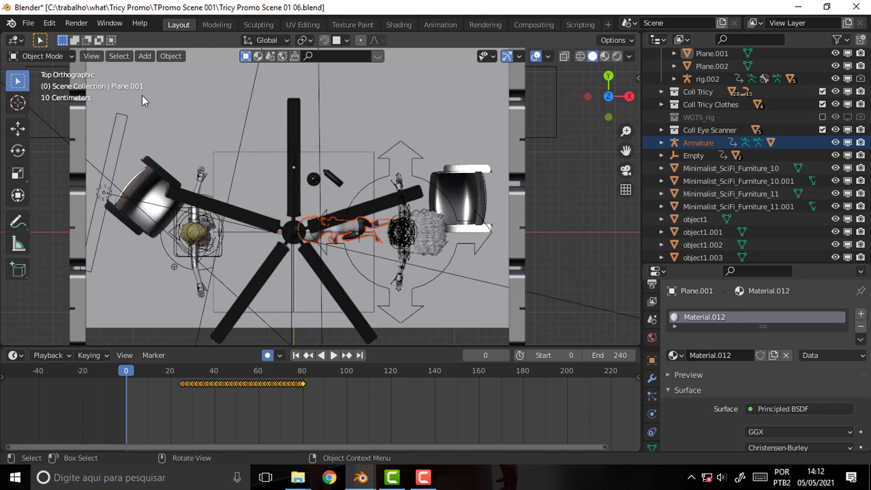
{"action": "key", "text": "shift+a"}
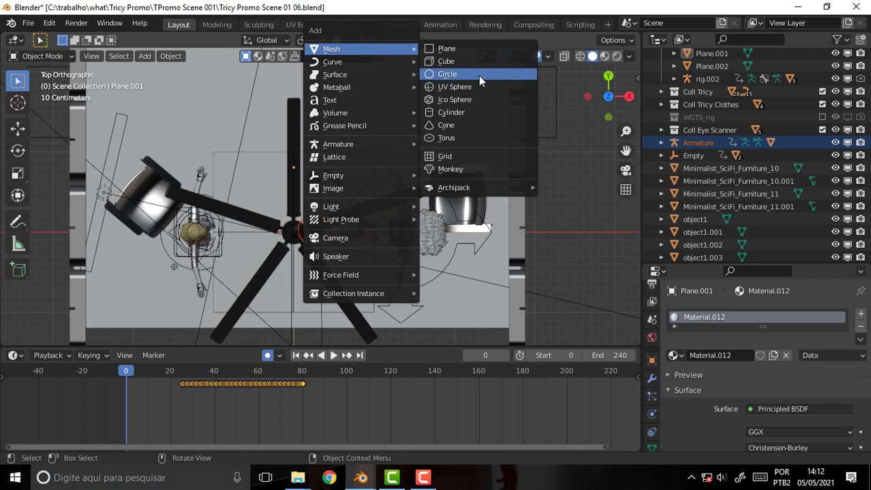
Step: Add a circle mesh, then select that circle and delete it
{"action": "left_click", "coordinate": [478, 75]}
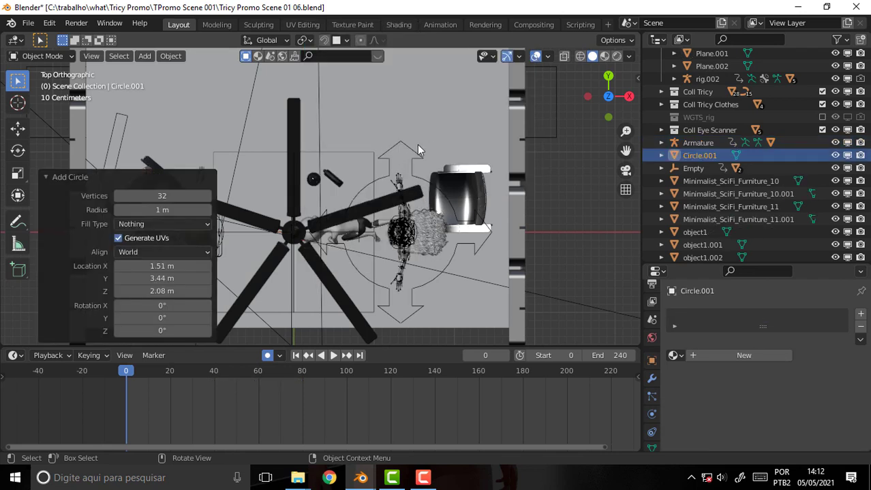
{"action": "left_click", "coordinate": [560, 150]}
{"action": "scroll", "coordinate": [490, 124], "scroll_direction": "down", "scroll_amount": 3}
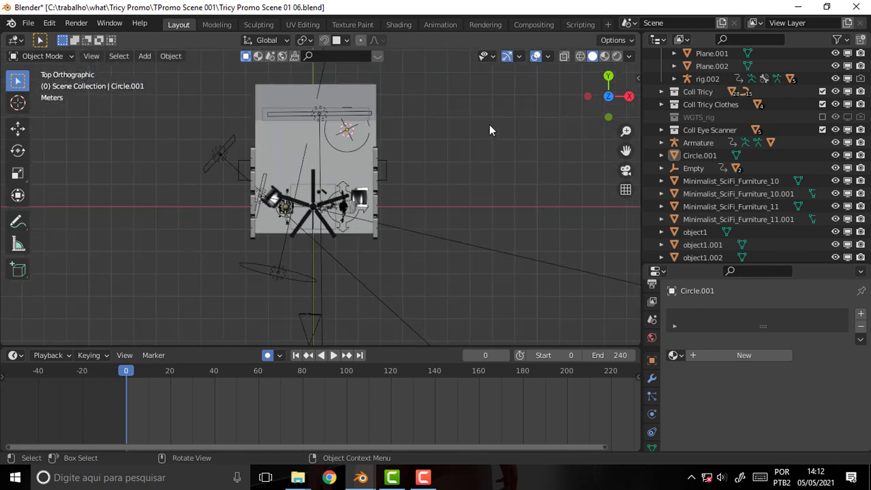
{"action": "scroll", "coordinate": [488, 125], "scroll_direction": "down", "scroll_amount": 3}
{"action": "scroll", "coordinate": [491, 134], "scroll_direction": "up", "scroll_amount": 6}
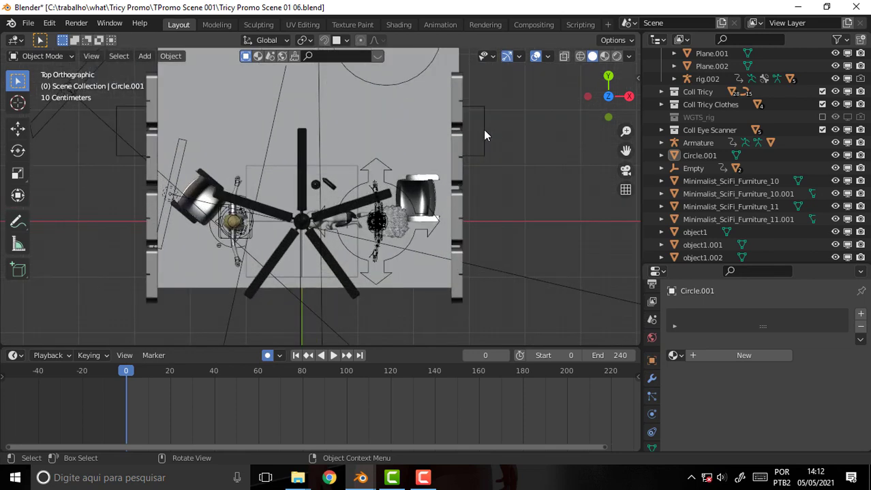
{"action": "left_click", "coordinate": [406, 83]}
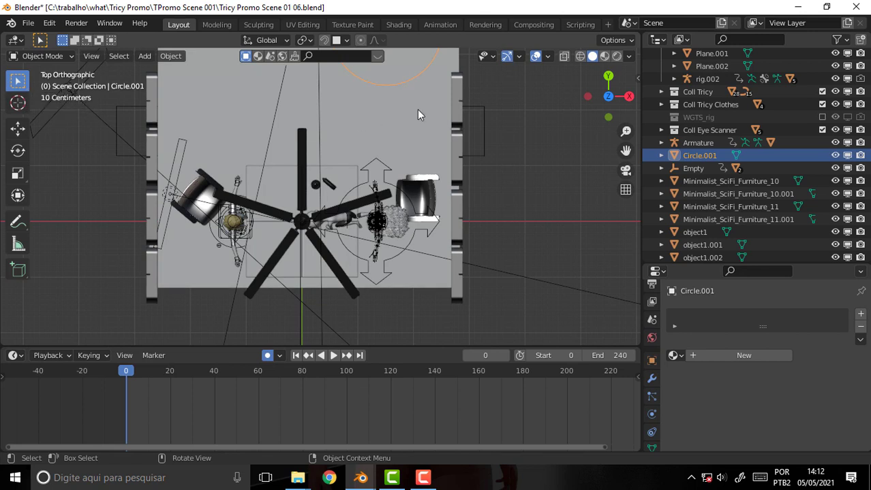
{"action": "key", "text": "Delete"}
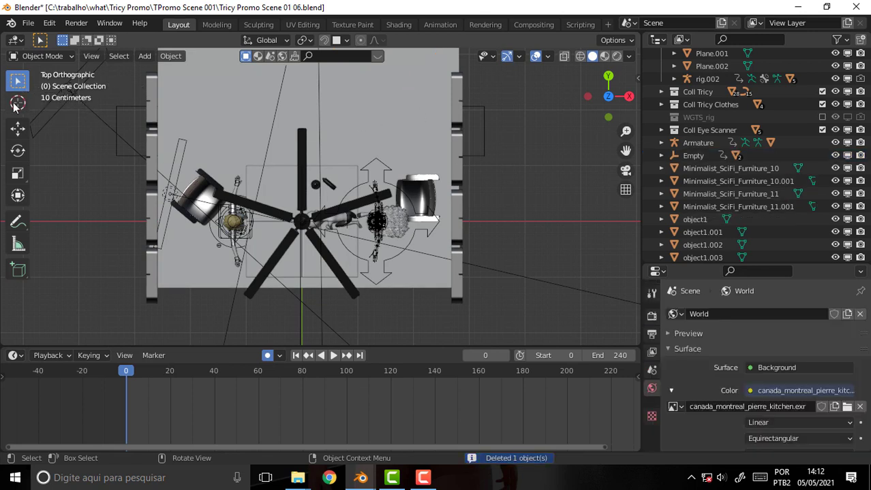
Step: Snap the 3D cursor to the world origin and add a new 32-vertex, 1 m radius circle
{"action": "left_click", "coordinate": [13, 107]}
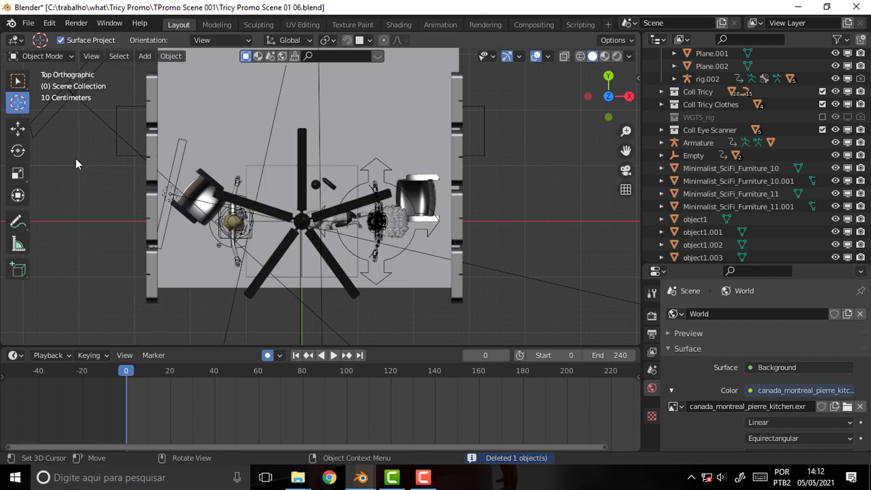
{"action": "key", "text": "shift+s"}
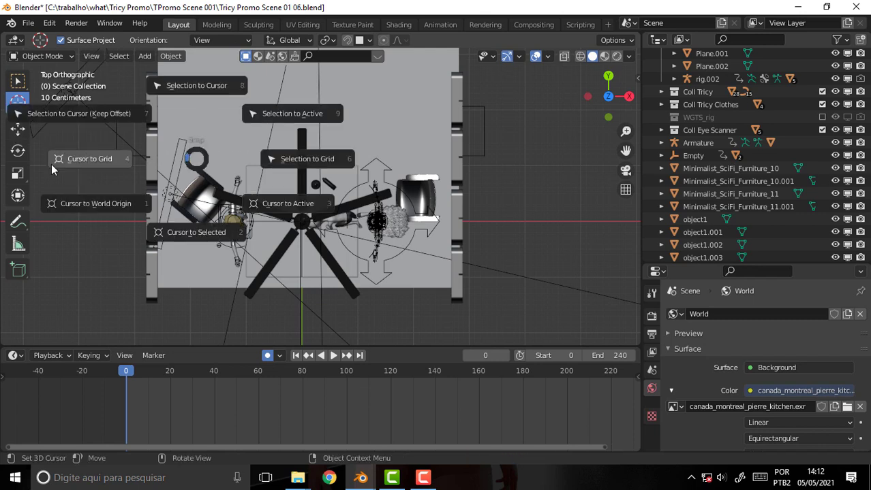
{"action": "left_click", "coordinate": [80, 202]}
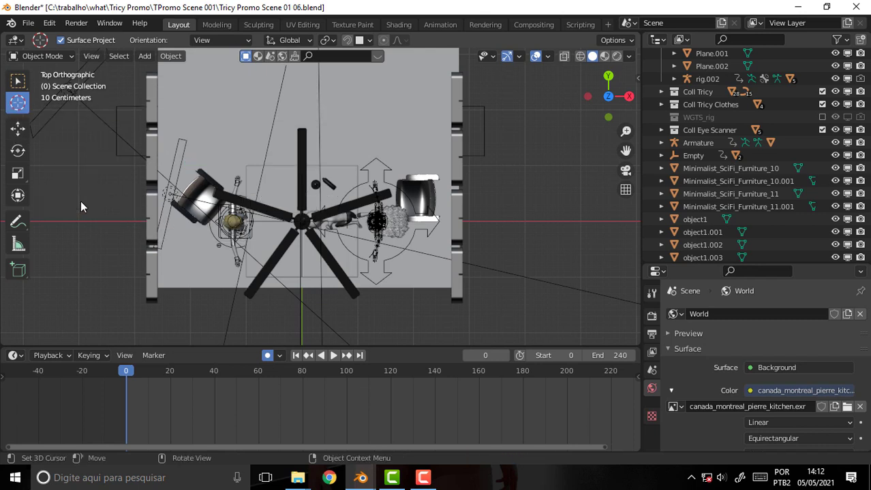
{"action": "left_click", "coordinate": [17, 81]}
{"action": "key", "text": "shift+a"}
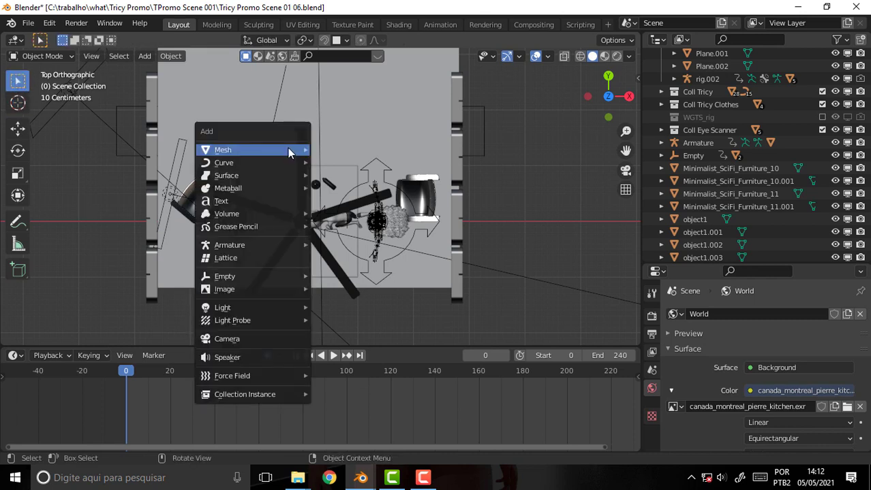
{"action": "left_click", "coordinate": [348, 178]}
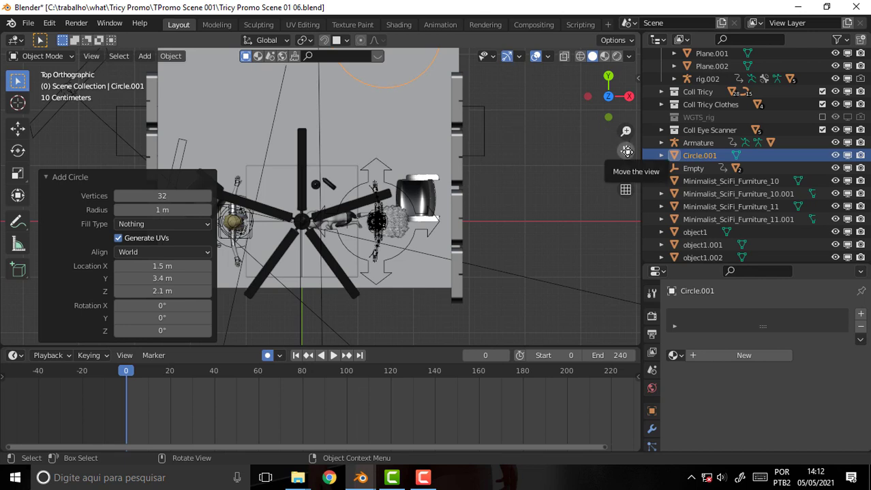
{"action": "mouse_move", "coordinate": [625, 149]}
{"action": "left_mouse_down"}
{"action": "mouse_move", "coordinate": [620, 251]}
{"action": "mouse_move", "coordinate": [550, 148]}
{"action": "left_mouse_up"}
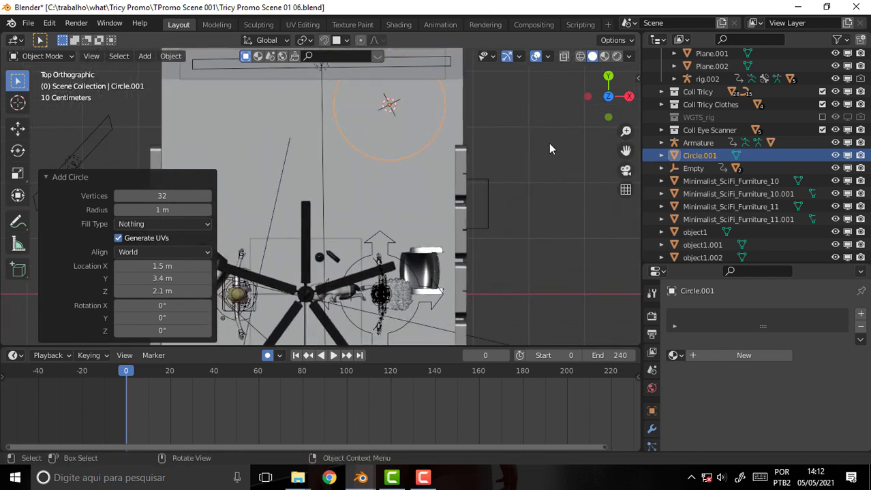
Step: Select the added circle and delete it from the scene
{"action": "key", "text": "Delete"}
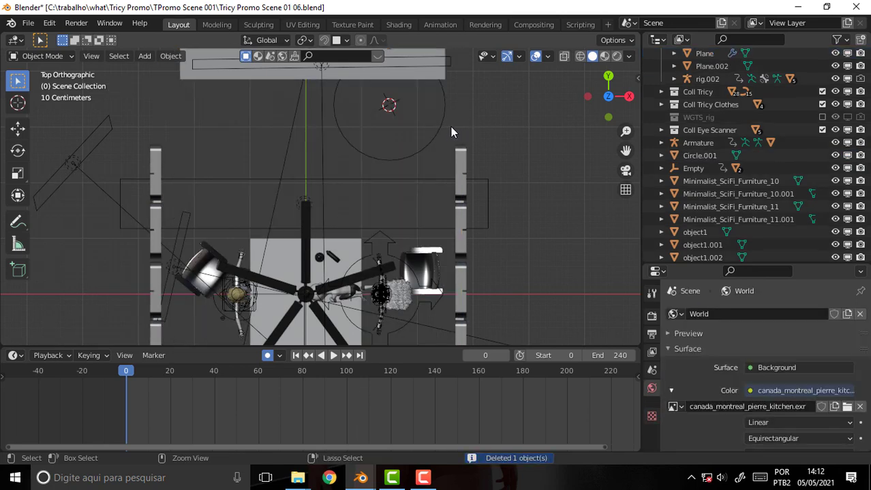
{"action": "left_click", "coordinate": [450, 131]}
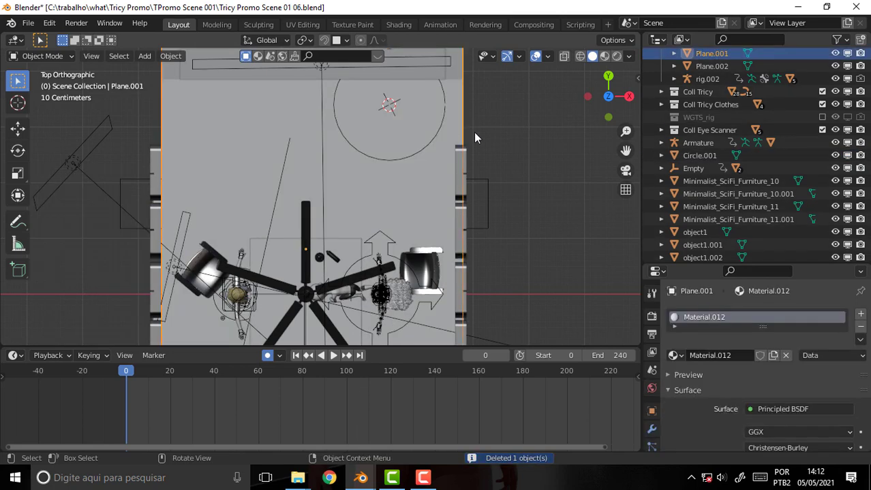
{"action": "left_click", "coordinate": [433, 143]}
{"action": "key", "text": "Delete"}
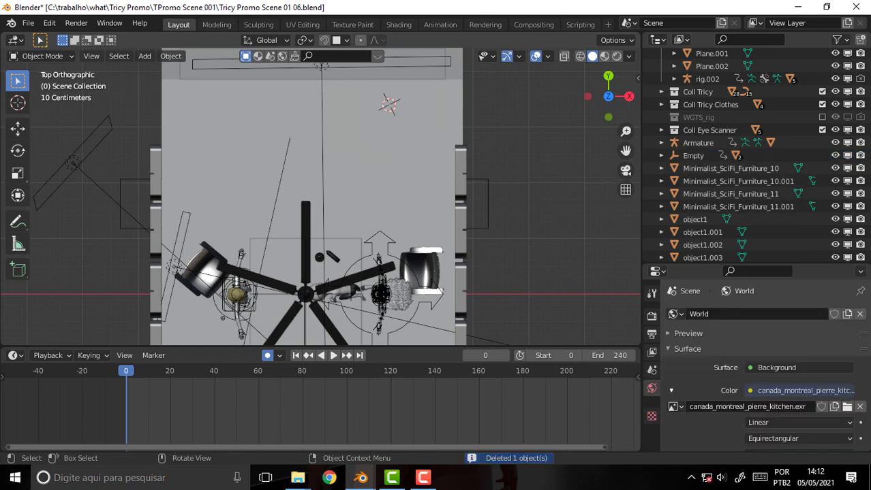
Step: Snap the 3D cursor to the world origin and grid, then place it near the room's top
{"action": "left_click", "coordinate": [17, 102]}
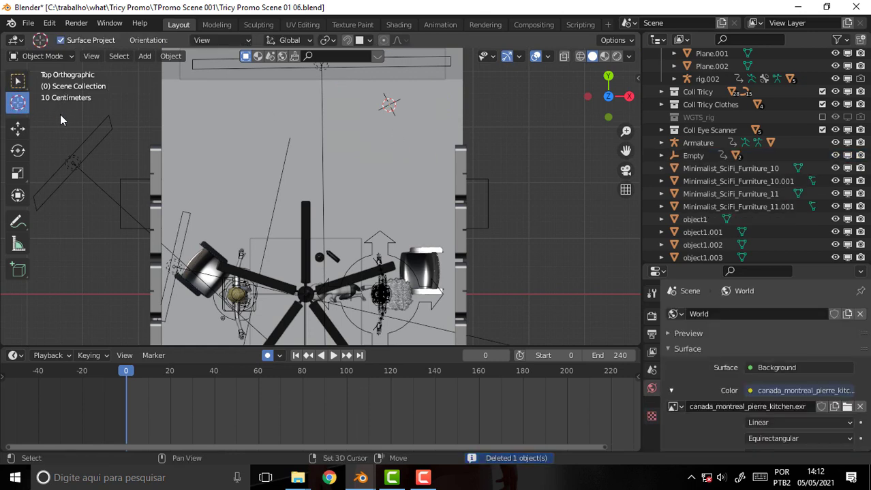
{"action": "key", "text": "shift+s"}
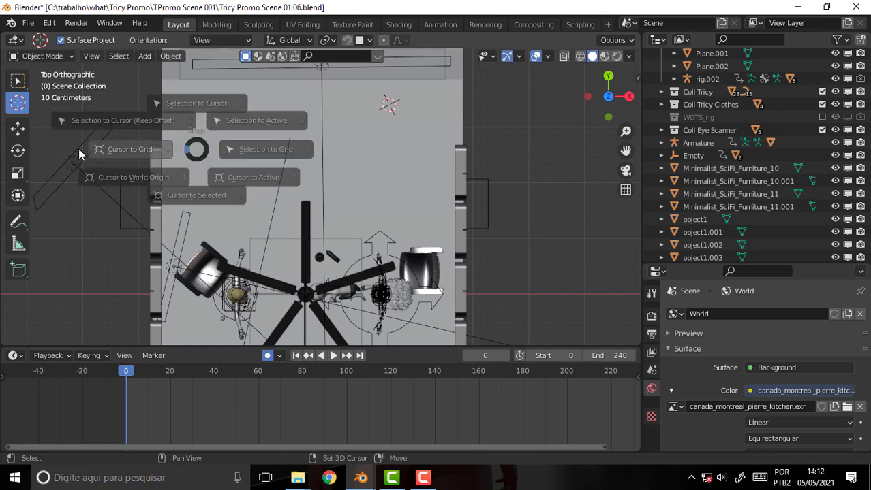
{"action": "left_click", "coordinate": [83, 193]}
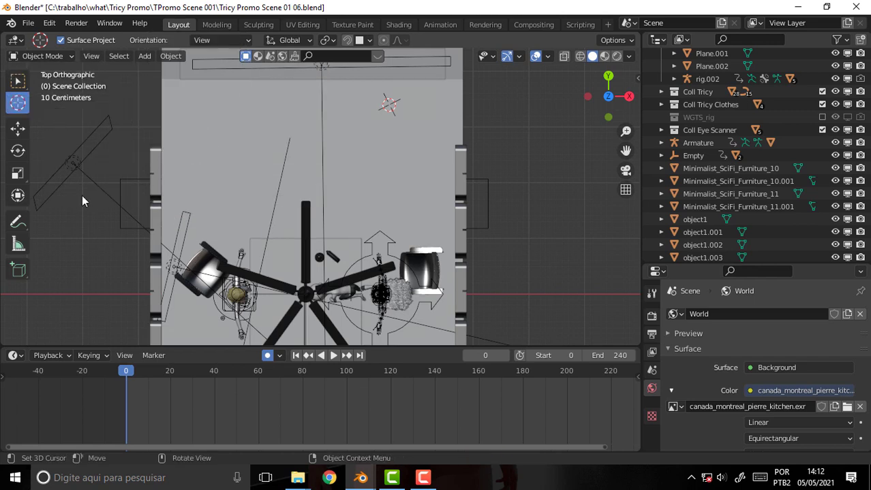
{"action": "key", "text": "shift+s"}
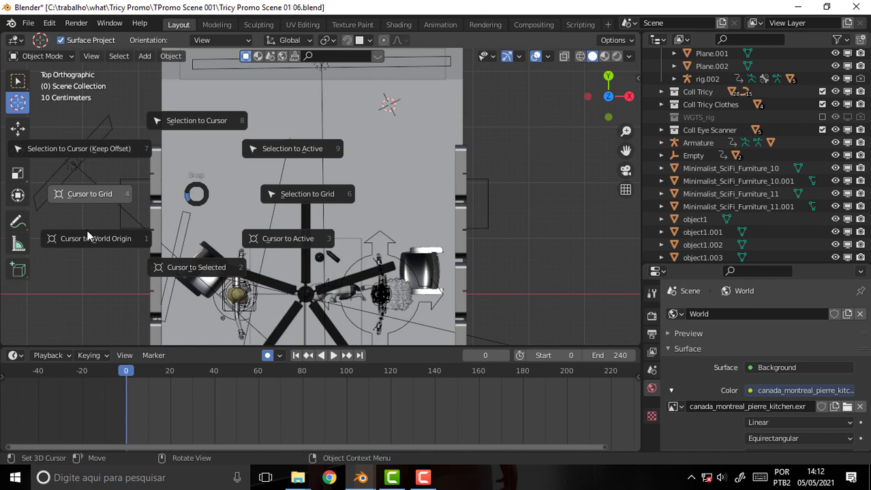
{"action": "left_click", "coordinate": [87, 237]}
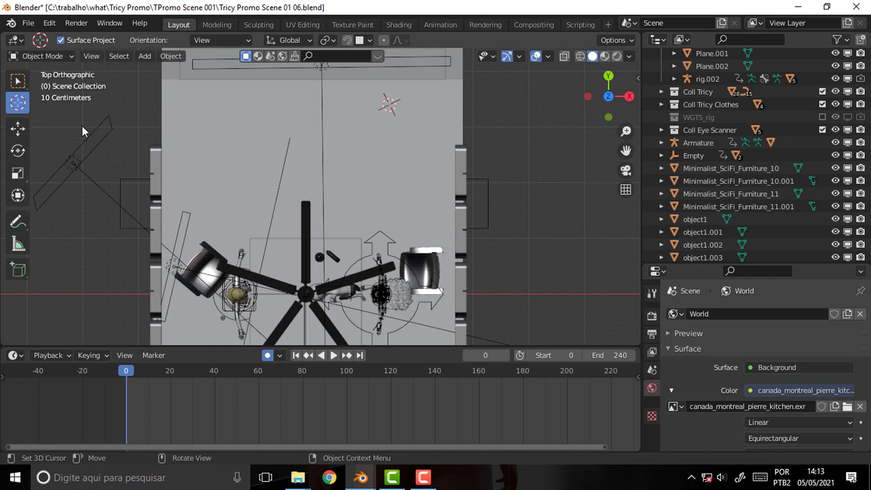
{"action": "key", "text": "shift+s"}
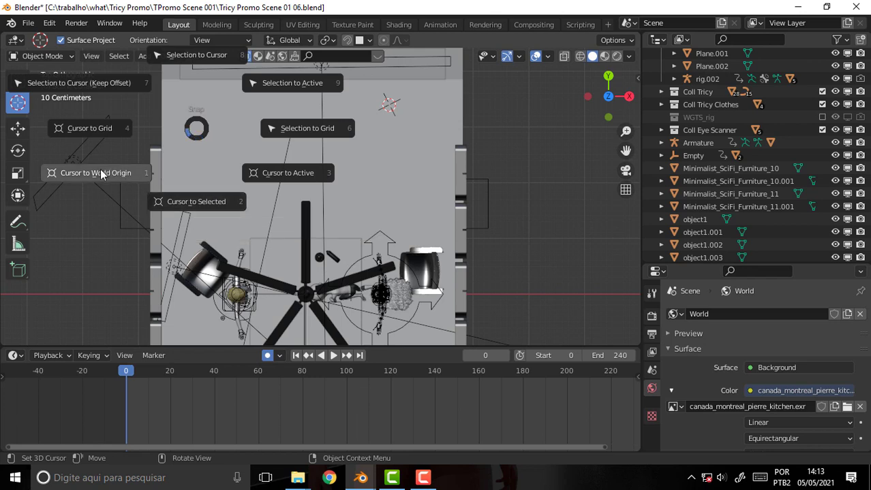
{"action": "left_click", "coordinate": [79, 128]}
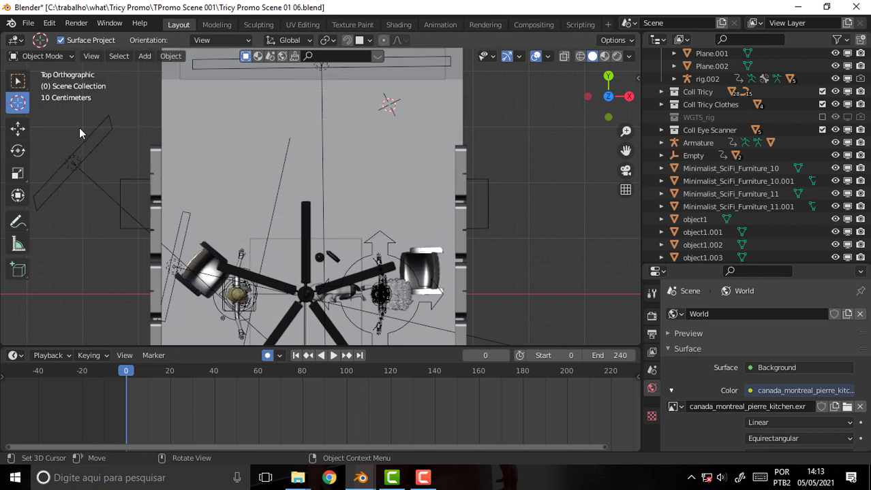
{"action": "left_click", "coordinate": [395, 100]}
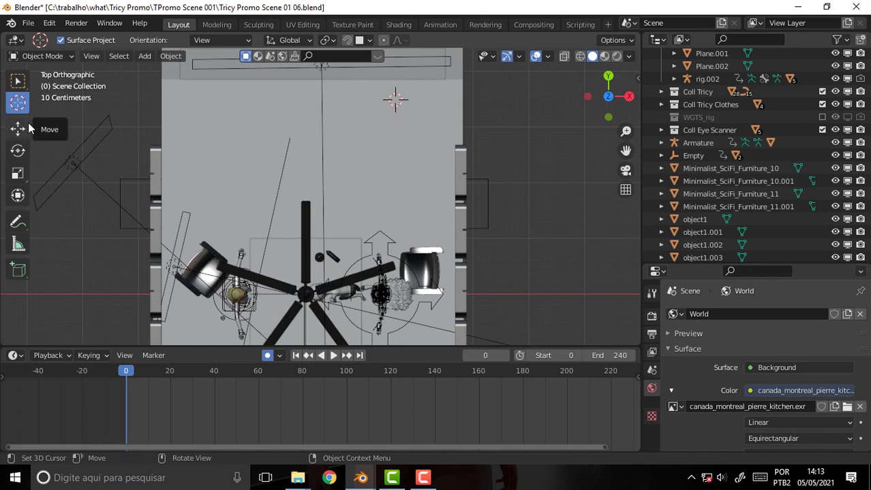
{"action": "scroll", "coordinate": [454, 145], "scroll_direction": "down", "scroll_amount": 3}
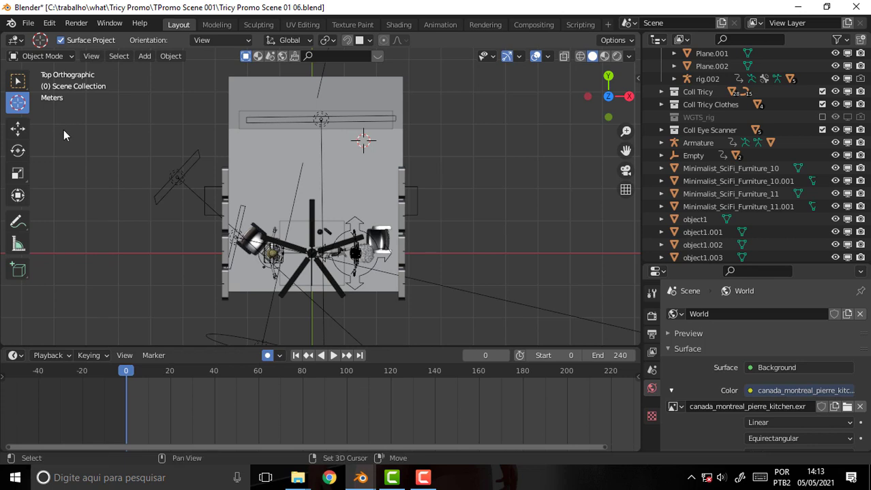
Step: Snap the 3D cursor to the grid and show the sidebar's Tool settings
{"action": "key", "text": "shift+s"}
{"action": "left_click", "coordinate": [83, 175]}
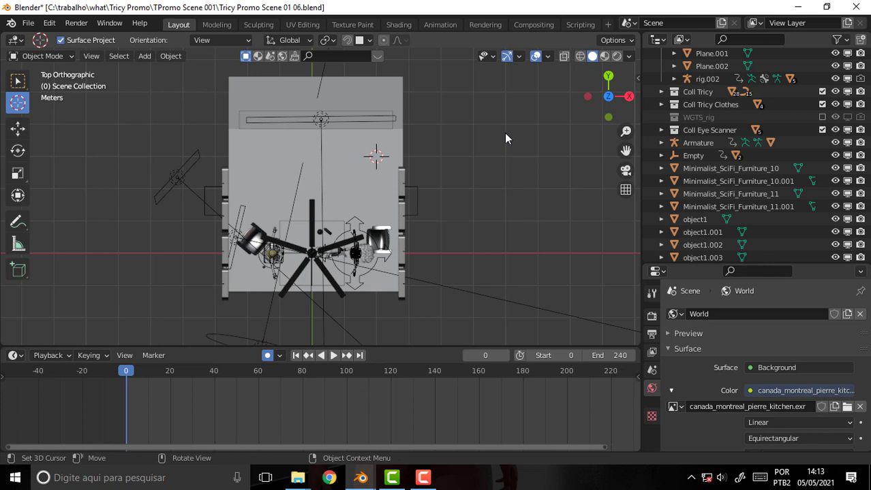
{"action": "left_click", "coordinate": [636, 79]}
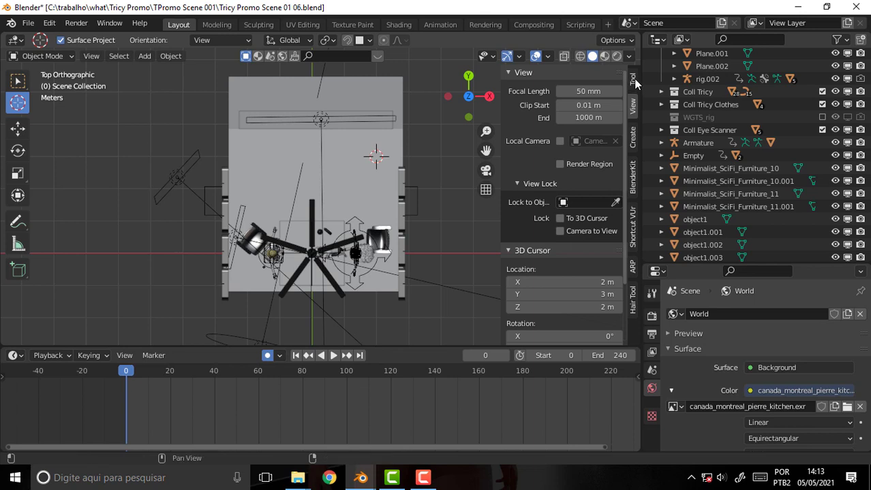
{"action": "left_click", "coordinate": [633, 81]}
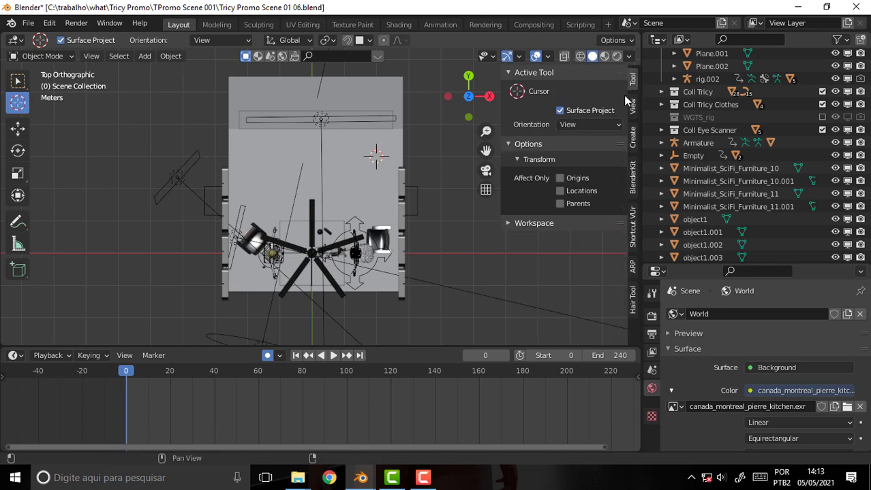
Step: Place the 3D cursor on the ceiling fan's hub and return to Select Box
{"action": "left_click", "coordinate": [453, 170]}
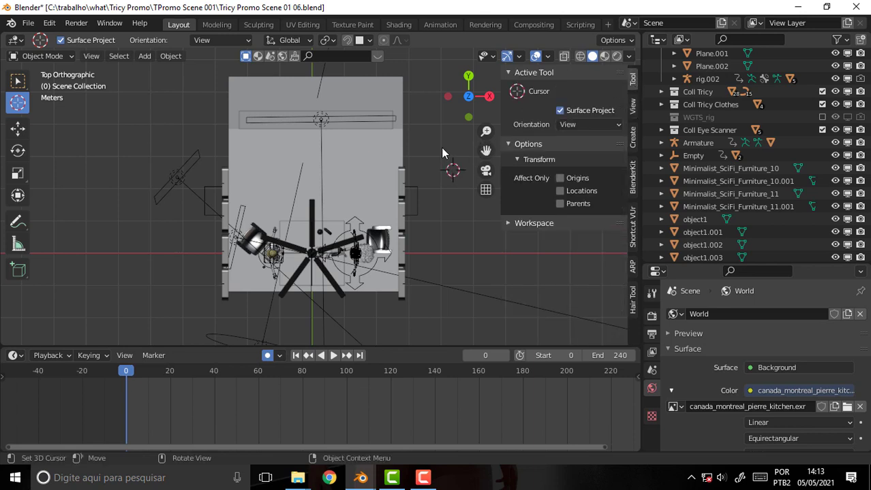
{"action": "left_click", "coordinate": [321, 250]}
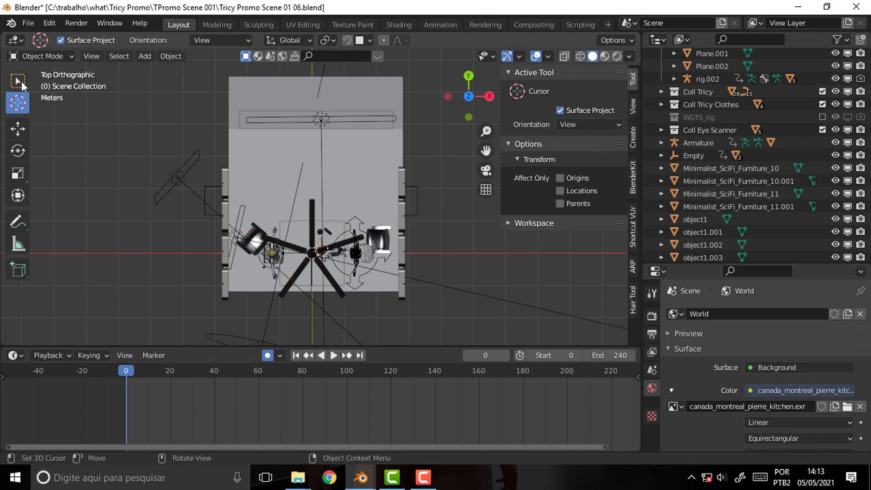
{"action": "left_click", "coordinate": [18, 81]}
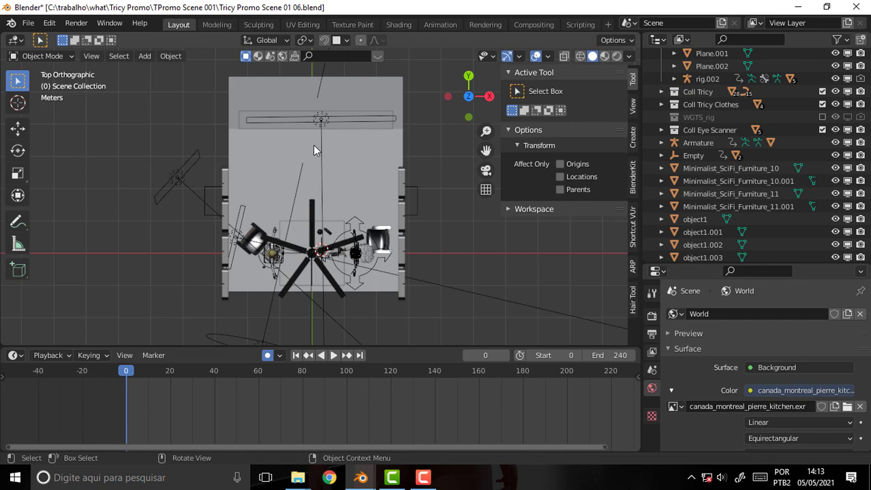
Step: Set the Transform Pivot Point to 3D Cursor
{"action": "mouse_move", "coordinate": [313, 150]}
{"action": "middle_mouse_down"}
{"action": "mouse_move", "coordinate": [268, 69]}
{"action": "mouse_move", "coordinate": [287, 310]}
{"action": "middle_mouse_up"}
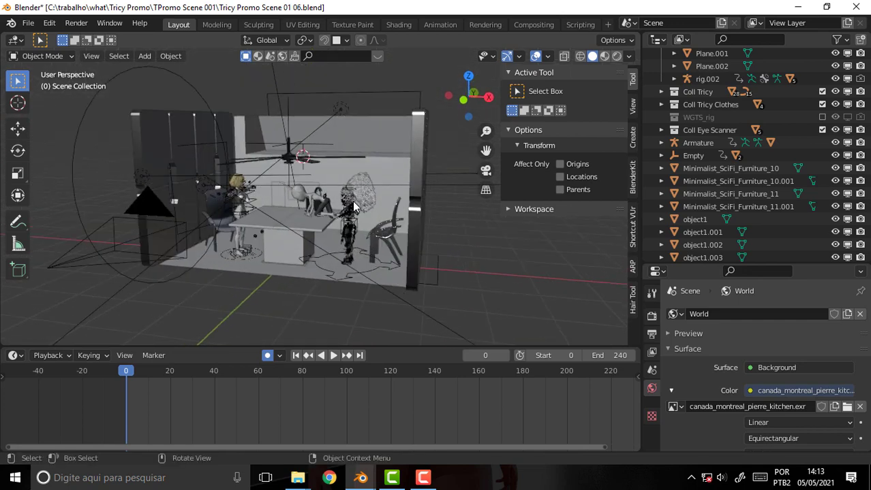
{"action": "scroll", "coordinate": [353, 204], "scroll_direction": "up", "scroll_amount": 2}
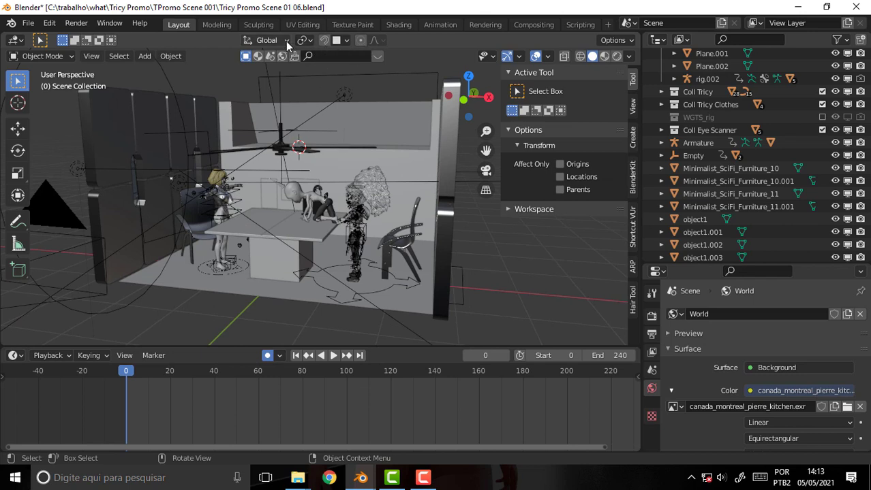
{"action": "left_click", "coordinate": [285, 41]}
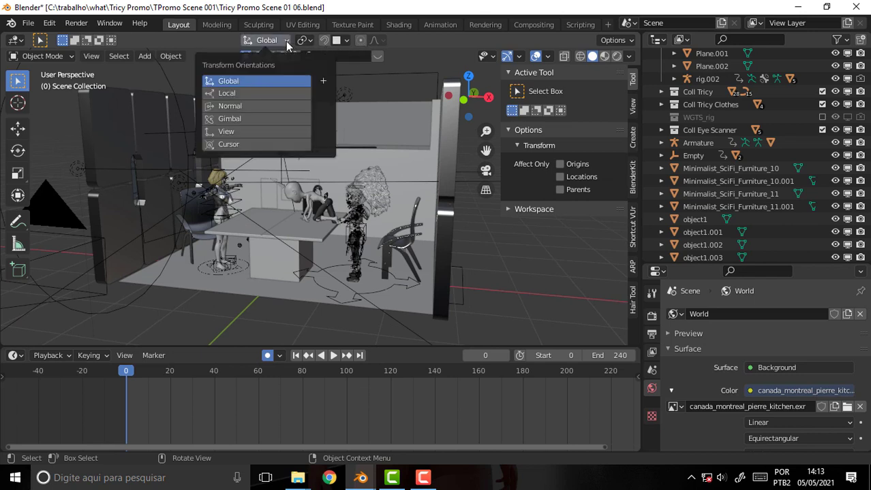
{"action": "left_click", "coordinate": [305, 41]}
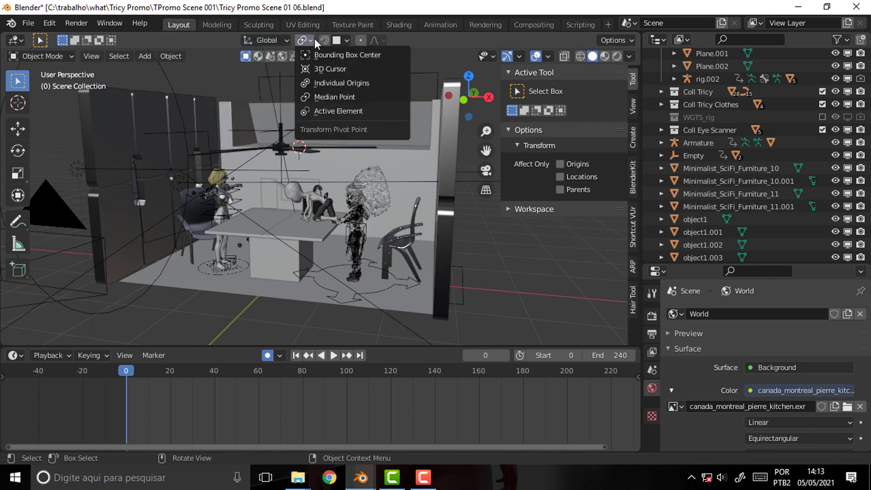
{"action": "left_click", "coordinate": [324, 41]}
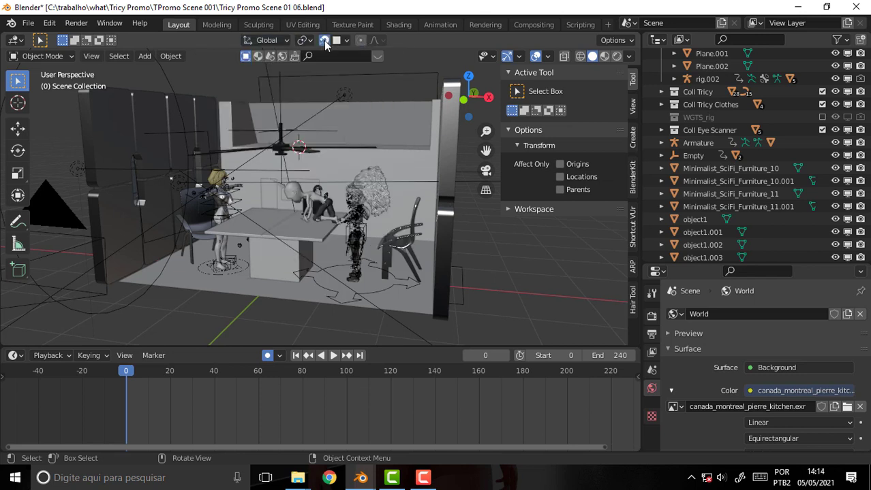
{"action": "left_click", "coordinate": [325, 41]}
{"action": "left_click", "coordinate": [307, 40]}
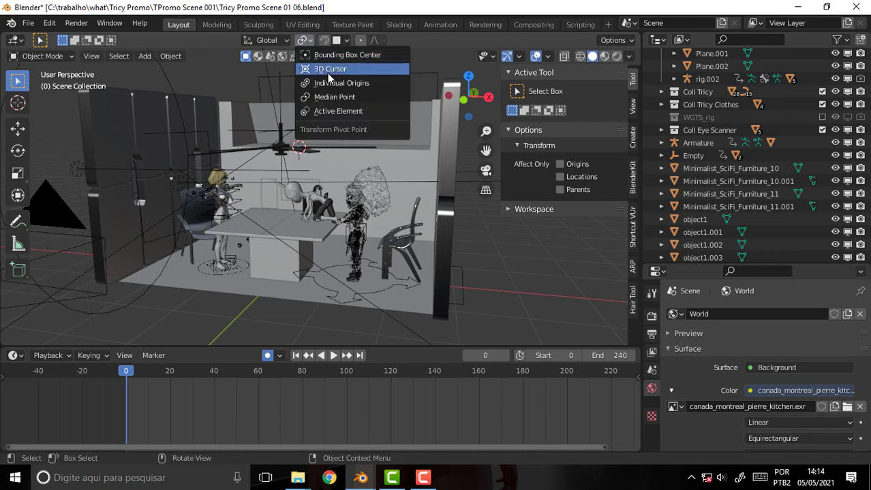
{"action": "left_click", "coordinate": [326, 70]}
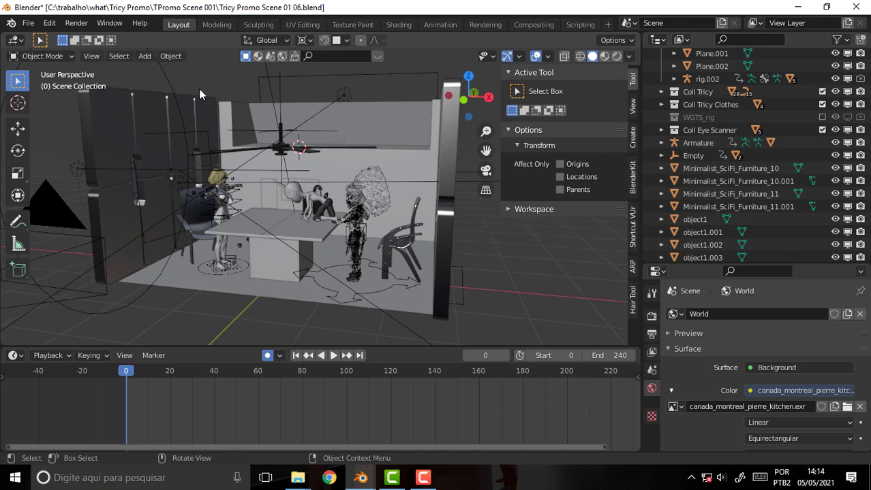
Step: Snap the 3D cursor back to the world origin and return to Select Box
{"action": "middle_click_drag", "start_coordinate": [200, 90], "coordinate": [219, 157]}
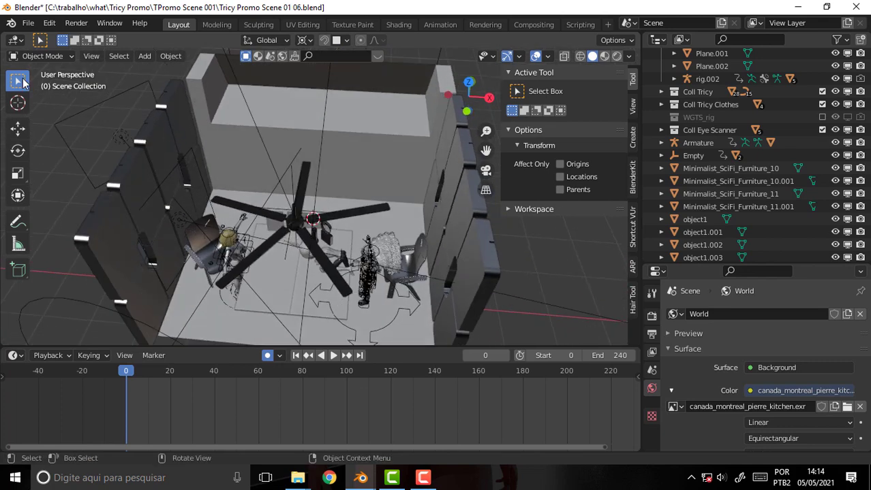
{"action": "left_click", "coordinate": [16, 104]}
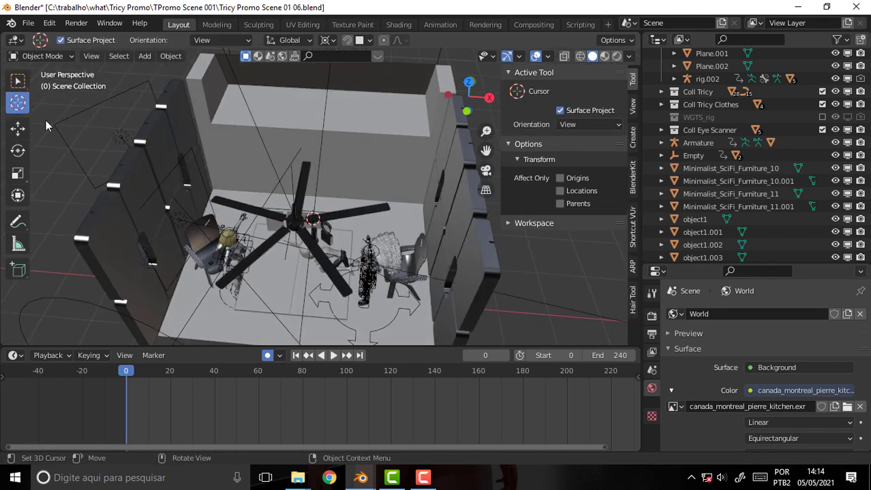
{"action": "key", "text": "shift+s"}
{"action": "left_click", "coordinate": [77, 147]}
{"action": "key", "text": "shift+s"}
{"action": "left_click", "coordinate": [92, 188]}
{"action": "left_click", "coordinate": [18, 81]}
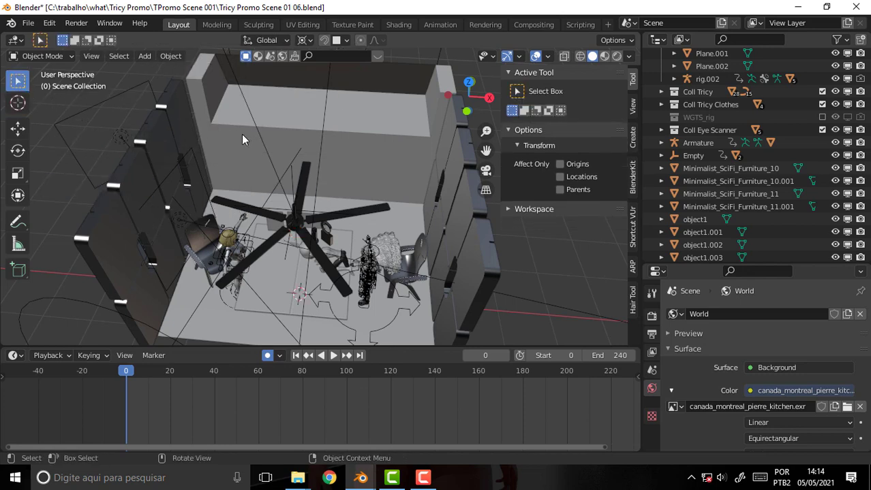
{"action": "mouse_move", "coordinate": [241, 134]}
{"action": "middle_mouse_down"}
{"action": "mouse_move", "coordinate": [256, 334]}
{"action": "mouse_move", "coordinate": [226, 122]}
{"action": "middle_mouse_up"}
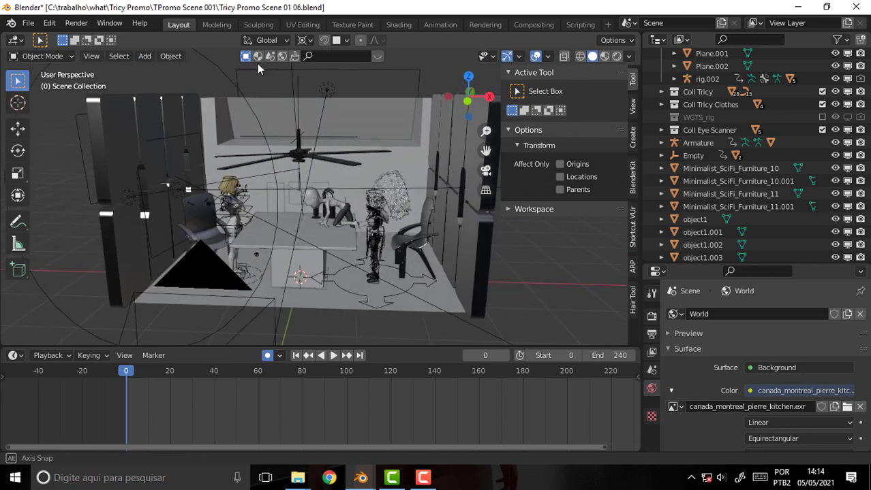
Step: From top view, add a 32-vertex, 1 m radius circle mesh, Circle.001, at the world origin
{"action": "key", "text": "KP_7"}
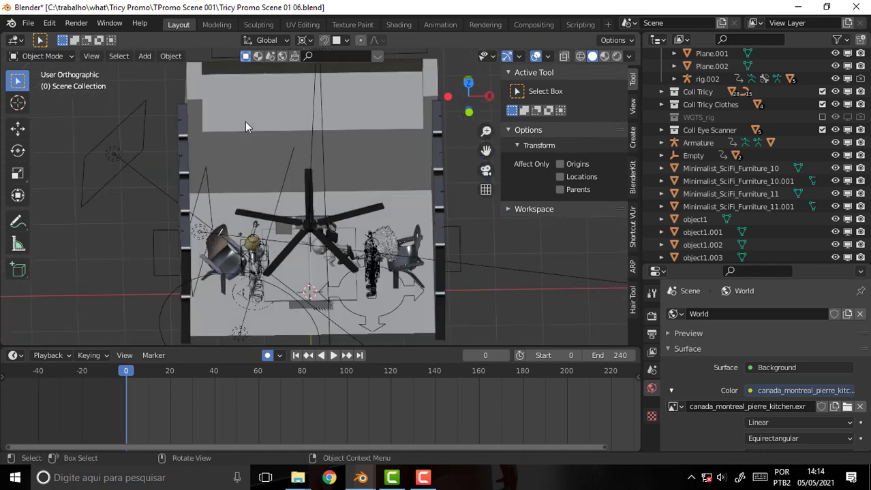
{"action": "key", "text": "shift+a"}
{"action": "mouse_move", "coordinate": [286, 196]}
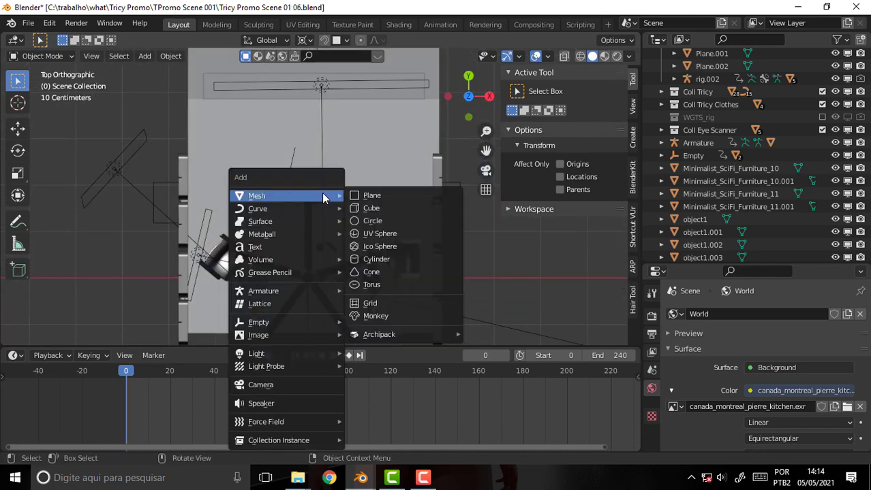
{"action": "left_click", "coordinate": [385, 229]}
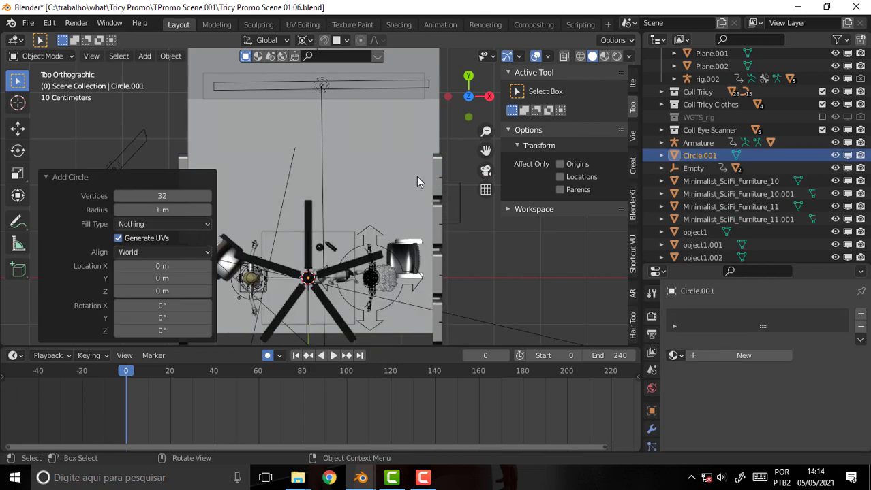
{"action": "left_click", "coordinate": [367, 163]}
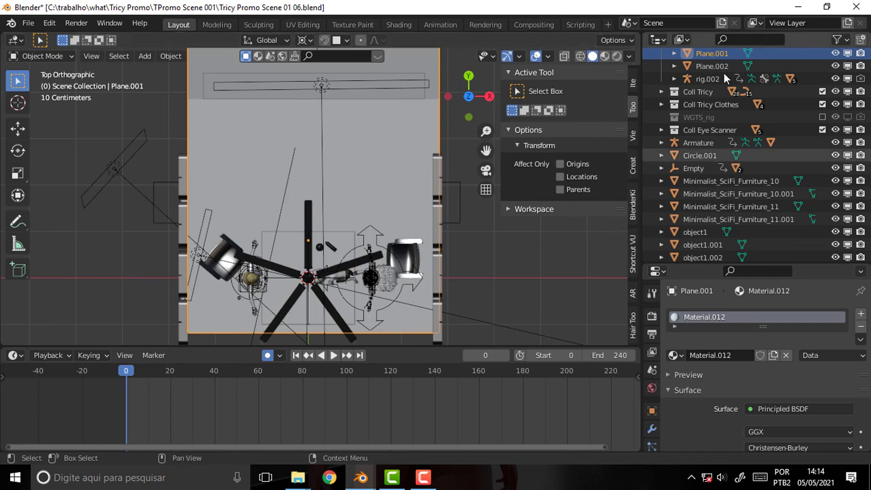
Step: Inspect polymsh and Plane.001, then add a second 1 m circle, Circle.002, at the origin
{"action": "scroll", "coordinate": [713, 109], "scroll_direction": "down", "scroll_amount": 5}
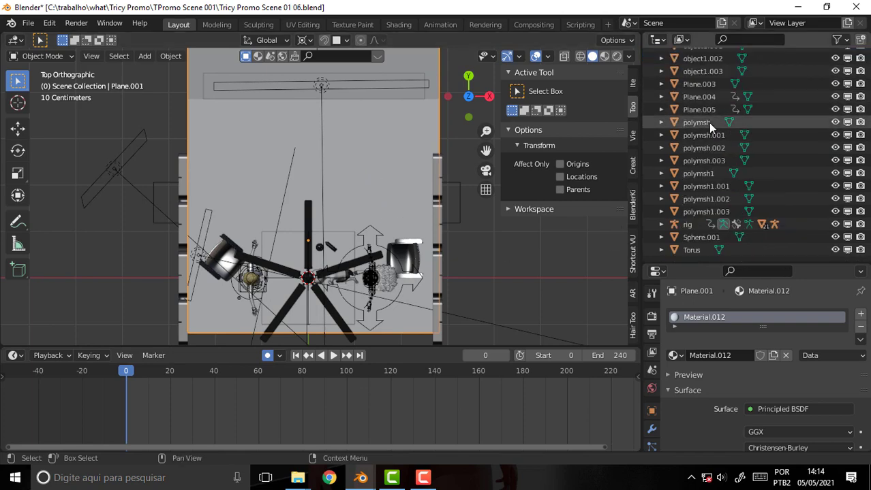
{"action": "scroll", "coordinate": [708, 123], "scroll_direction": "up", "scroll_amount": 7}
{"action": "scroll", "coordinate": [697, 130], "scroll_direction": "up", "scroll_amount": 4}
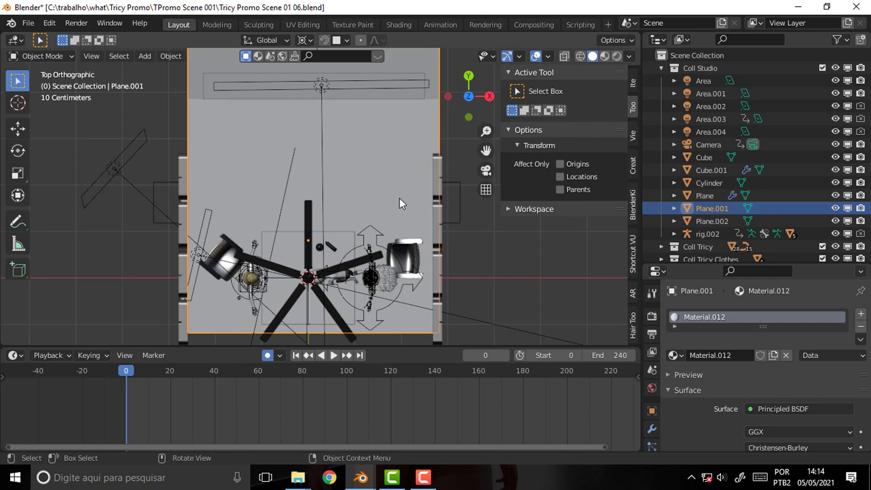
{"action": "left_click", "coordinate": [435, 193]}
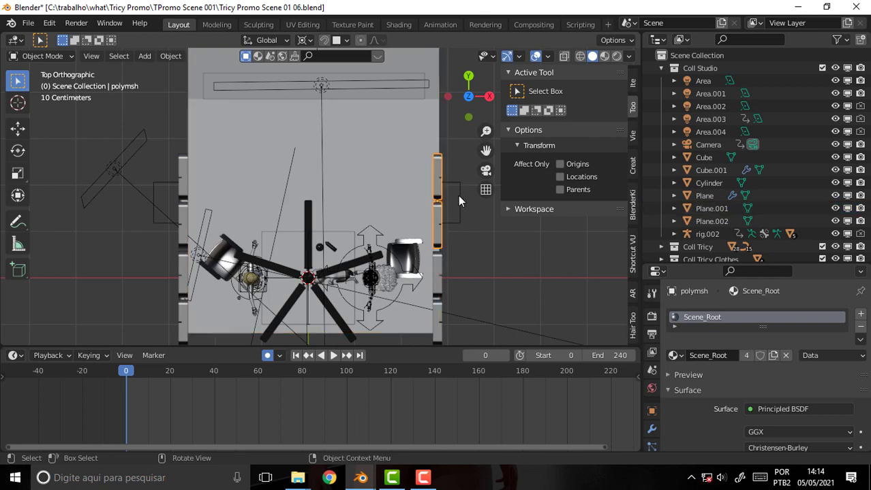
{"action": "left_click", "coordinate": [430, 204], "text": "ctrl"}
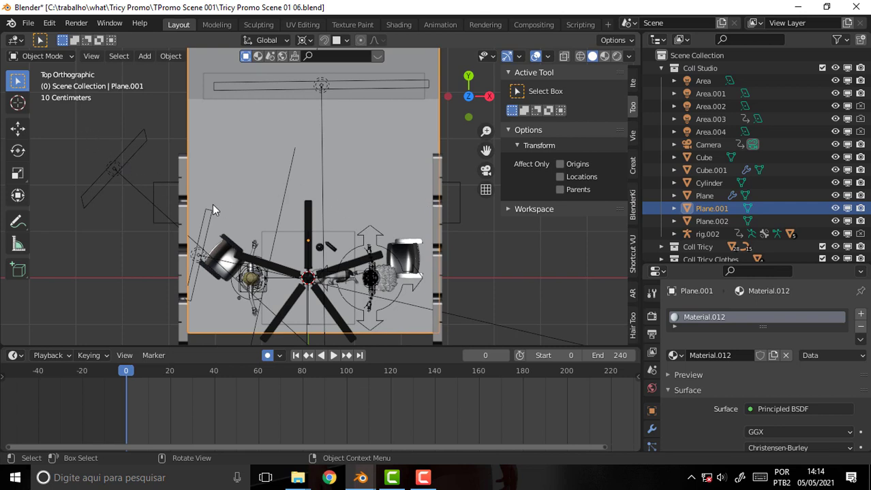
{"action": "key", "text": "shift+a"}
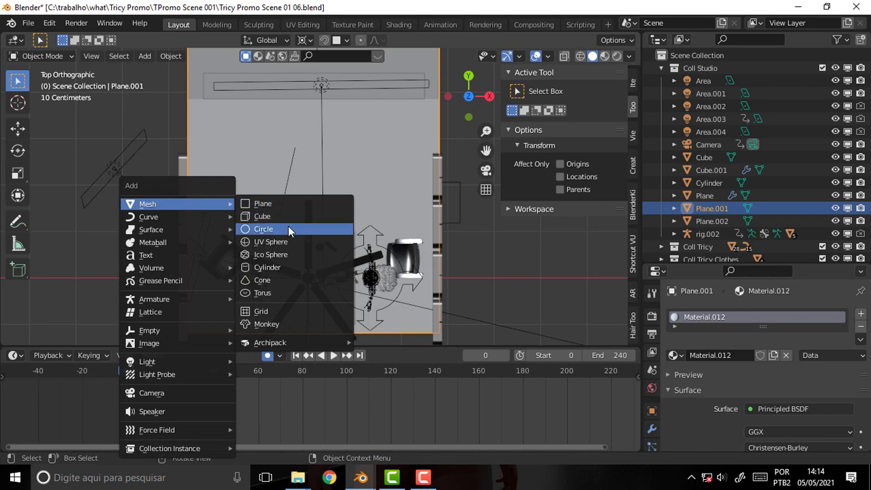
{"action": "left_click", "coordinate": [287, 230]}
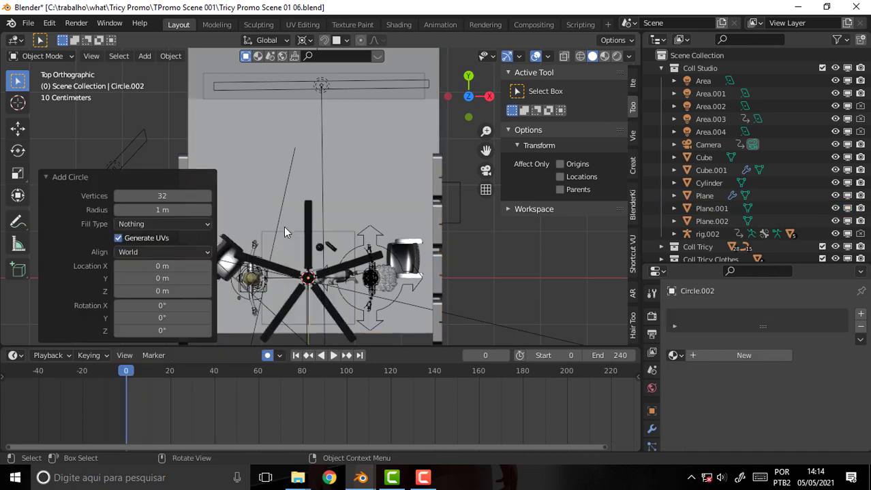
Step: Delete the newly added Circle.002 from the scene
{"action": "scroll", "coordinate": [864, 123], "scroll_direction": "down", "scroll_amount": 10}
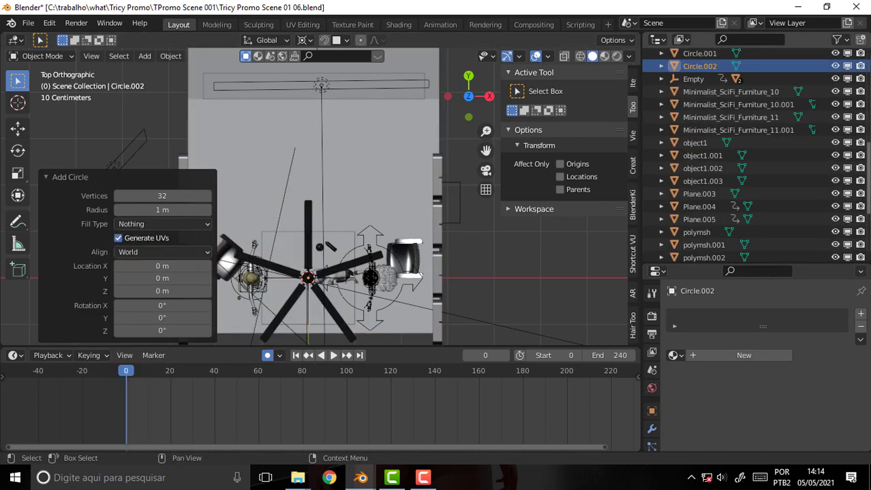
{"action": "scroll", "coordinate": [864, 122], "scroll_direction": "down", "scroll_amount": 5}
{"action": "scroll", "coordinate": [695, 197], "scroll_direction": "up", "scroll_amount": 5}
{"action": "scroll", "coordinate": [695, 198], "scroll_direction": "up", "scroll_amount": 5}
{"action": "scroll", "coordinate": [695, 197], "scroll_direction": "up", "scroll_amount": 5}
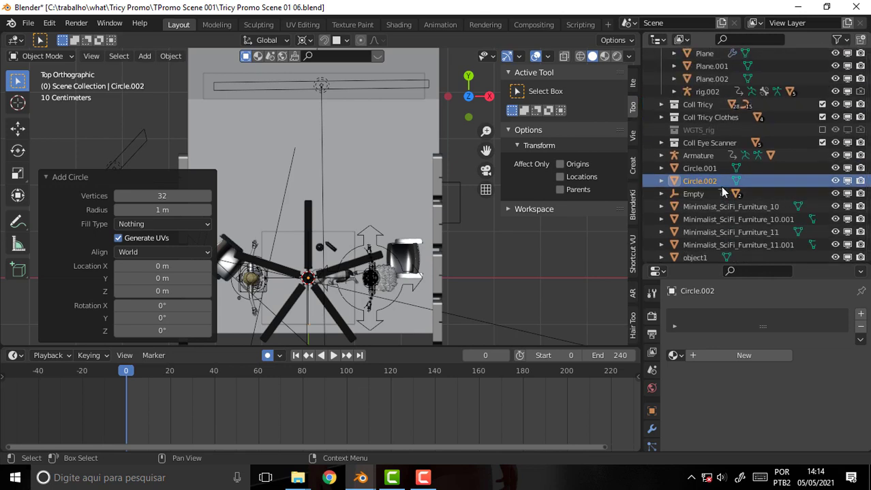
{"action": "key", "text": "Delete"}
{"action": "key", "text": "ctrl+z"}
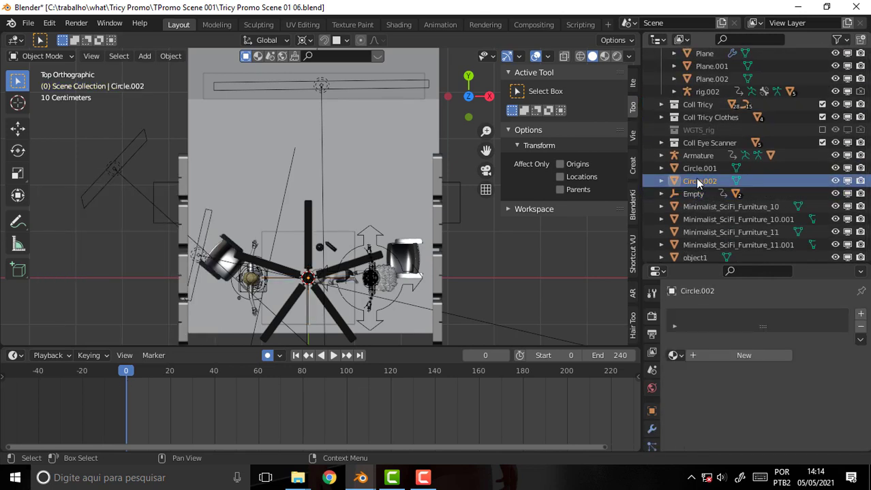
{"action": "key", "text": "Delete"}
Step: Keep the viewport in Solid shading and orbit into a perspective view of the room
{"action": "key", "text": "z"}
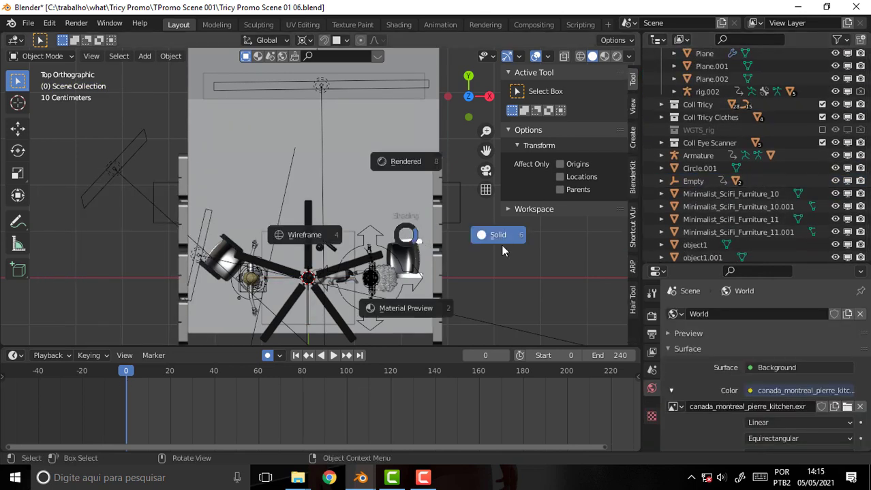
{"action": "left_click", "coordinate": [497, 237]}
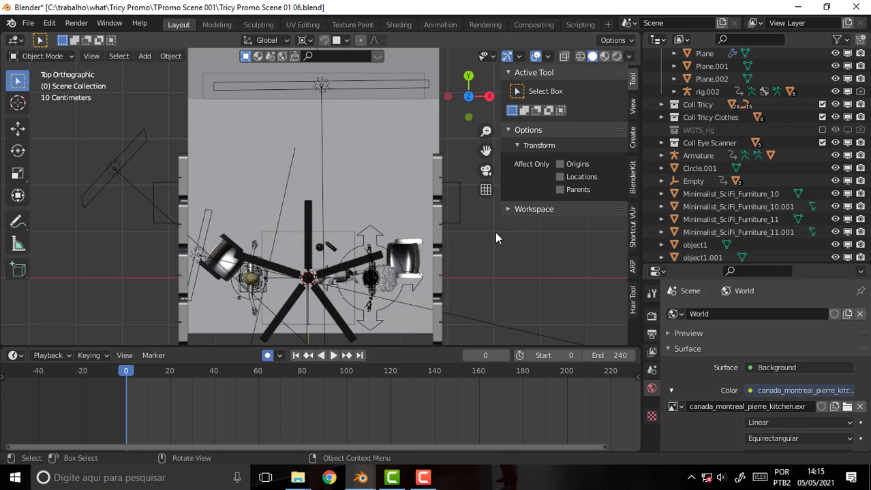
{"action": "mouse_move", "coordinate": [489, 239]}
{"action": "middle_mouse_down"}
{"action": "mouse_move", "coordinate": [414, 190]}
{"action": "mouse_move", "coordinate": [410, 83]}
{"action": "mouse_move", "coordinate": [406, 108]}
{"action": "mouse_move", "coordinate": [430, 103]}
{"action": "mouse_move", "coordinate": [425, 115]}
{"action": "middle_mouse_up"}
{"action": "scroll", "coordinate": [417, 120], "scroll_direction": "up", "scroll_amount": 3}
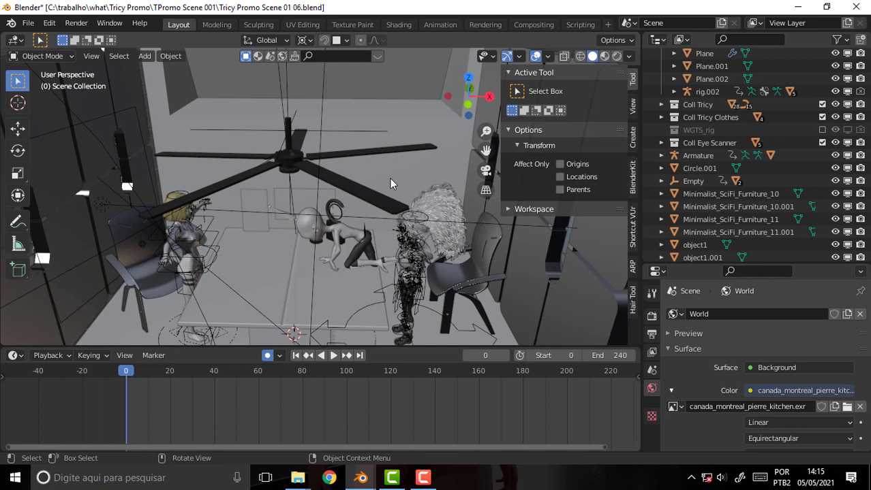
Step: Frame the characters from an angled front view and select Armature to show its keyframes
{"action": "key", "text": "KP_1"}
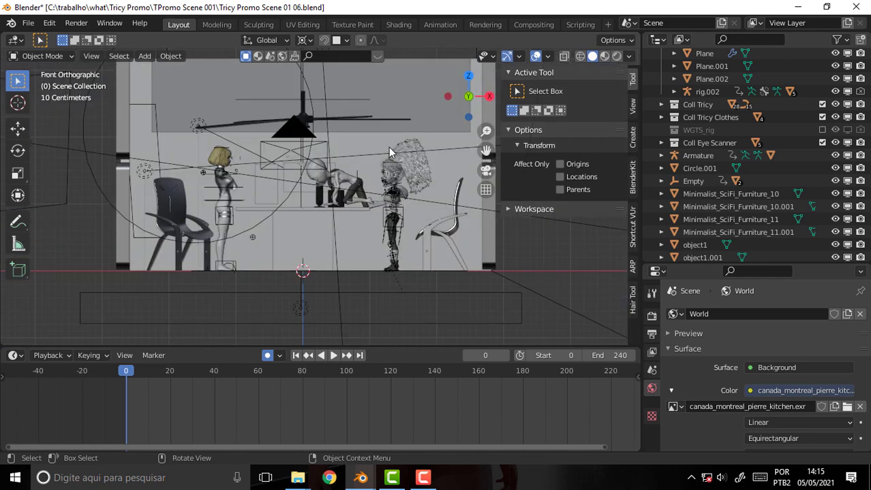
{"action": "mouse_move", "coordinate": [391, 151]}
{"action": "middle_mouse_down"}
{"action": "mouse_move", "coordinate": [367, 194]}
{"action": "mouse_move", "coordinate": [371, 177]}
{"action": "middle_mouse_up"}
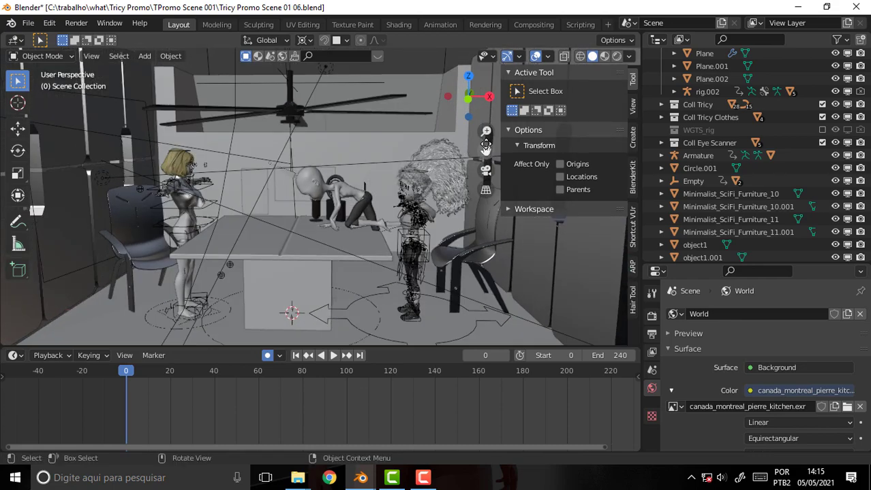
{"action": "left_click_drag", "start_coordinate": [485, 144], "coordinate": [427, 301]}
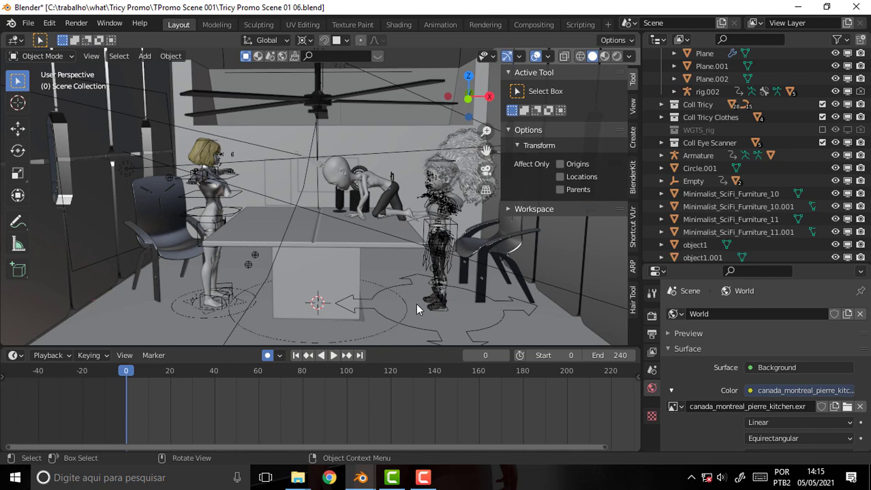
{"action": "left_click", "coordinate": [734, 157]}
{"action": "scroll", "coordinate": [742, 174], "scroll_direction": "down", "scroll_amount": 5}
{"action": "scroll", "coordinate": [748, 187], "scroll_direction": "down", "scroll_amount": 1}
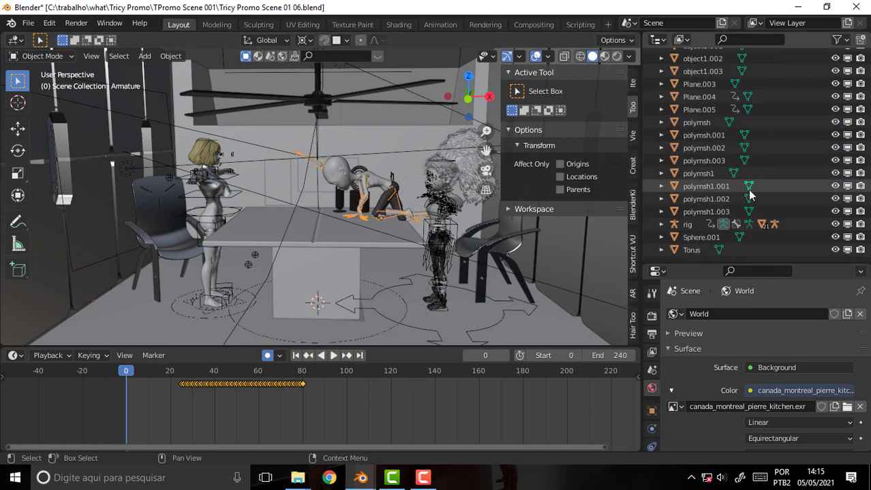
Step: Move Circle.001 −1.1888 m along X, cancelling the accidental resize
{"action": "left_click", "coordinate": [376, 330]}
{"action": "scroll", "coordinate": [740, 185], "scroll_direction": "up", "scroll_amount": 1}
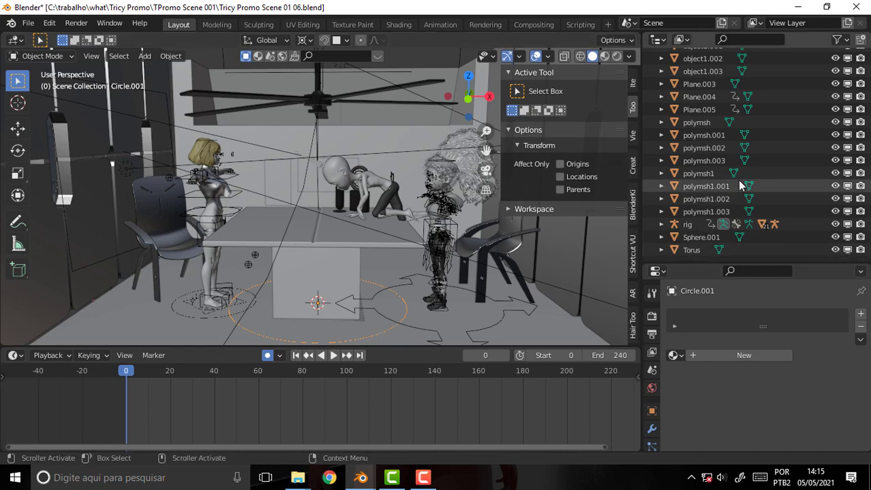
{"action": "scroll", "coordinate": [777, 185], "scroll_direction": "up", "scroll_amount": 3}
{"action": "scroll", "coordinate": [777, 184], "scroll_direction": "up", "scroll_amount": 5}
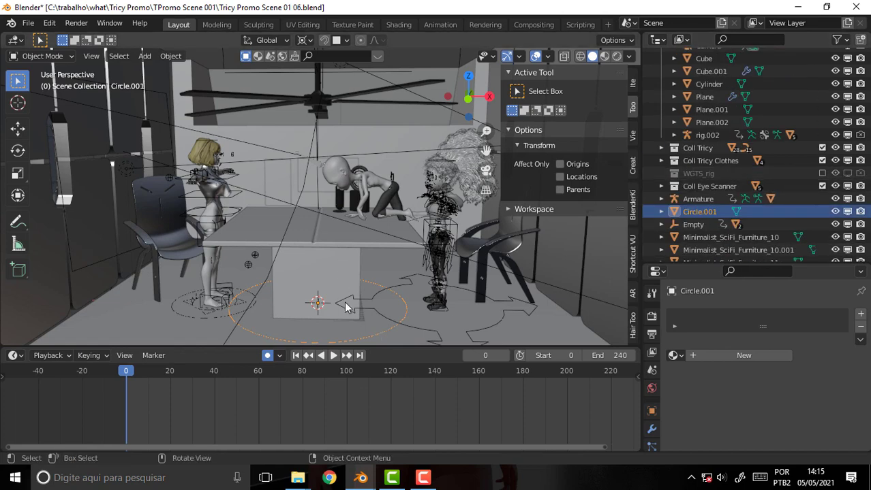
{"action": "key", "text": "g"}
{"action": "key", "text": "x"}
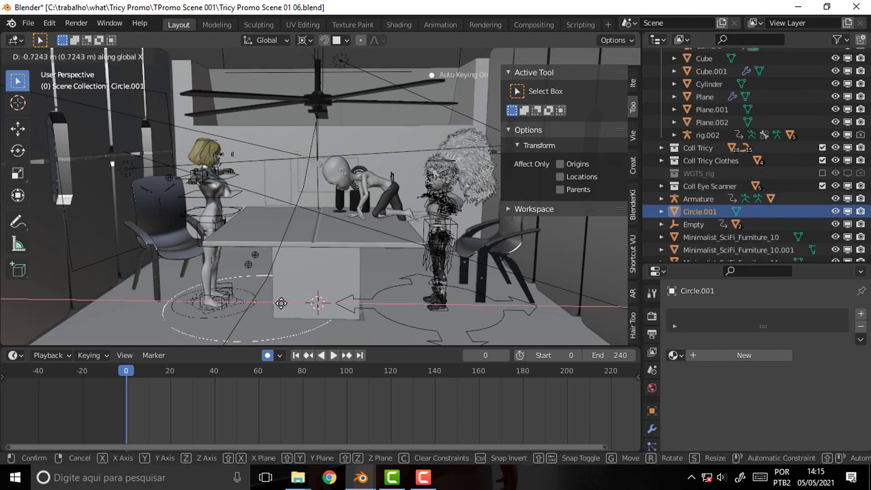
{"action": "left_click", "coordinate": [246, 303]}
{"action": "key", "text": "s"}
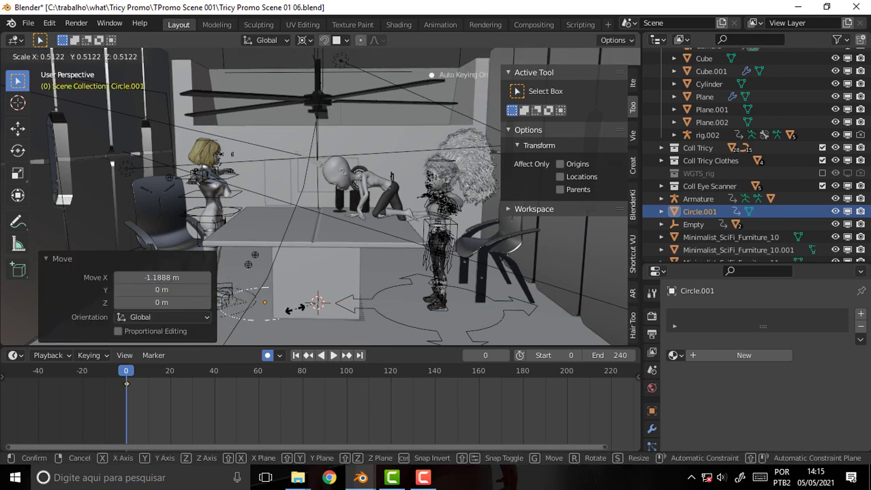
{"action": "key", "text": "Escape"}
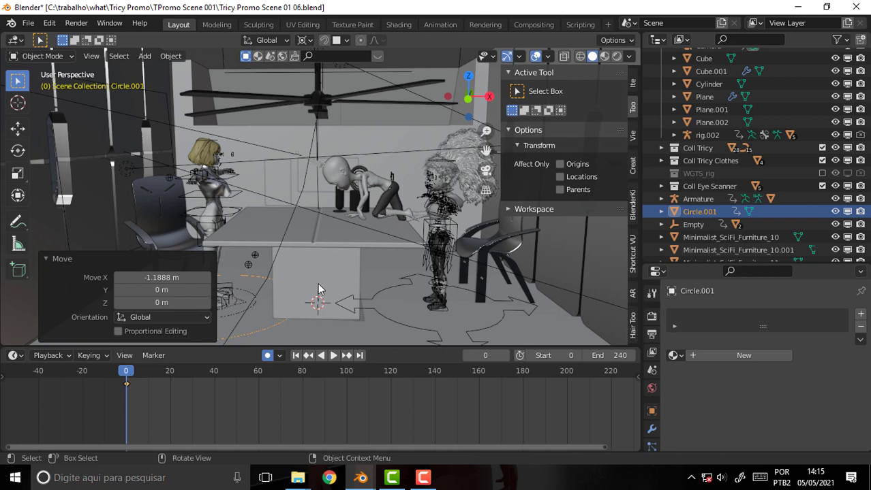
{"action": "left_click", "coordinate": [304, 41]}
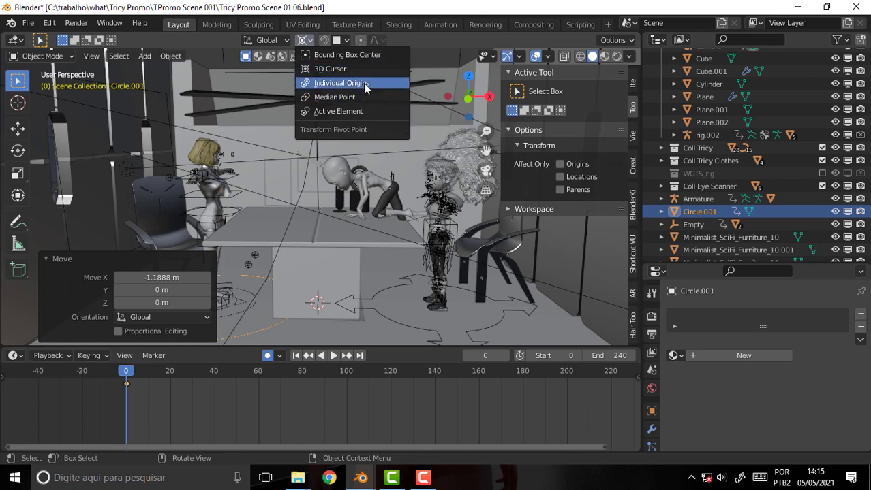
Step: Scale Circle.001 to 0.484 around its bounding box centre
{"action": "left_click", "coordinate": [319, 56]}
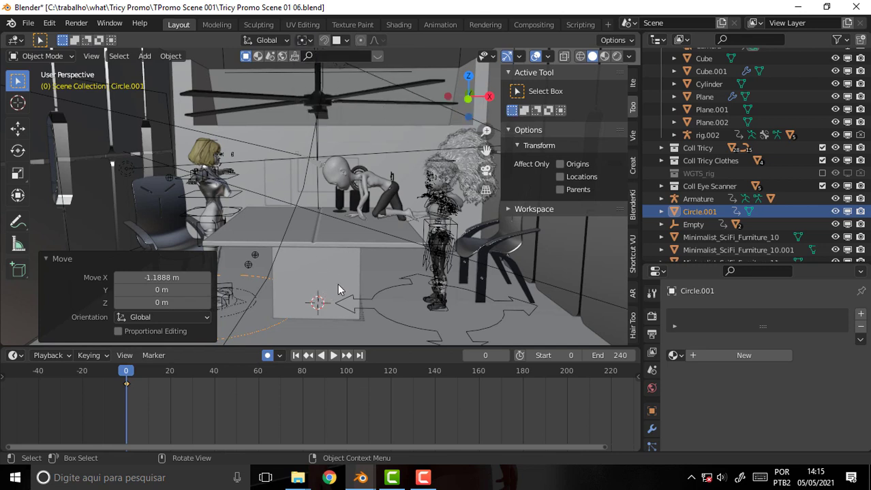
{"action": "key", "text": "s"}
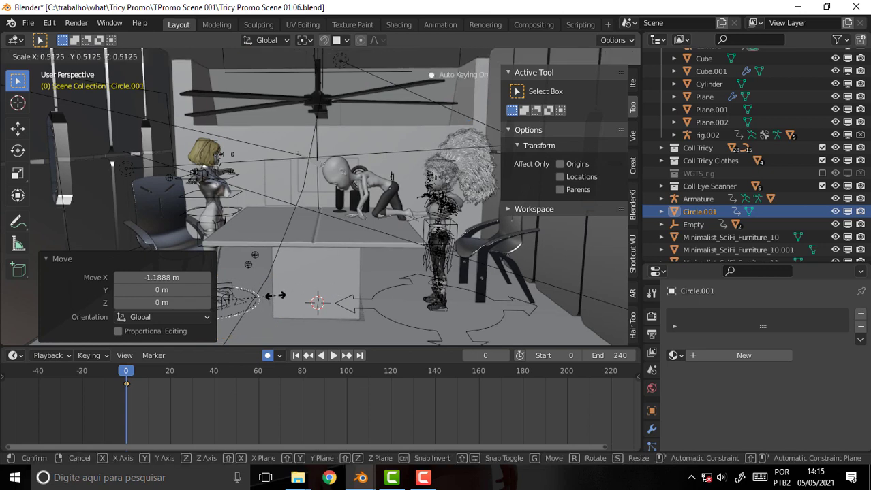
{"action": "left_click", "coordinate": [272, 298]}
Step: Turn off auto keying and delete the circle's frame-0 keyframe
{"action": "left_click", "coordinate": [267, 355]}
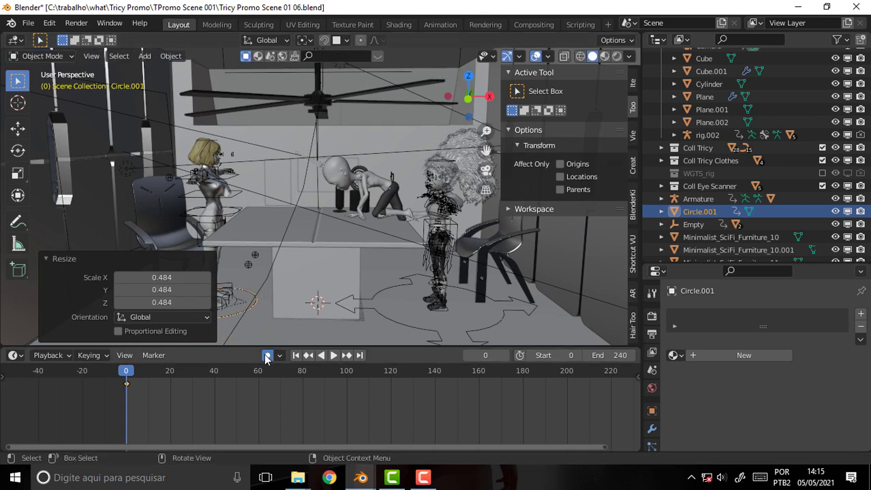
{"action": "left_click_drag", "start_coordinate": [142, 386], "coordinate": [75, 395]}
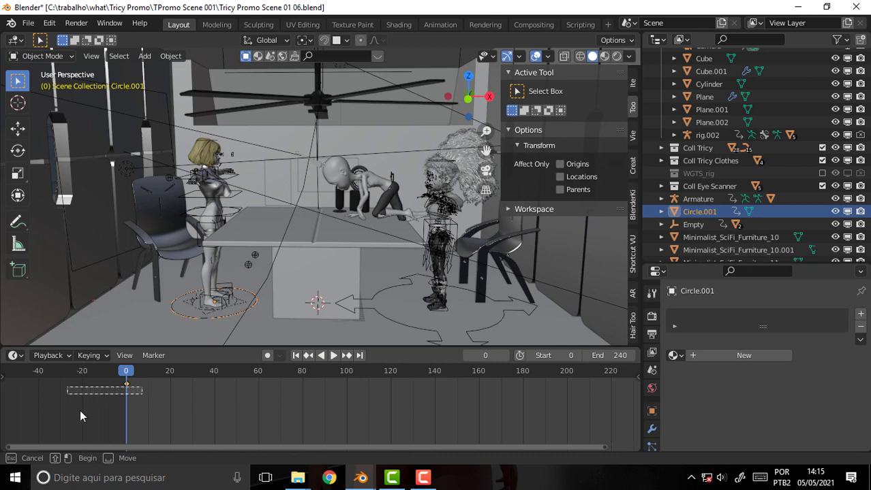
{"action": "key", "text": "Delete"}
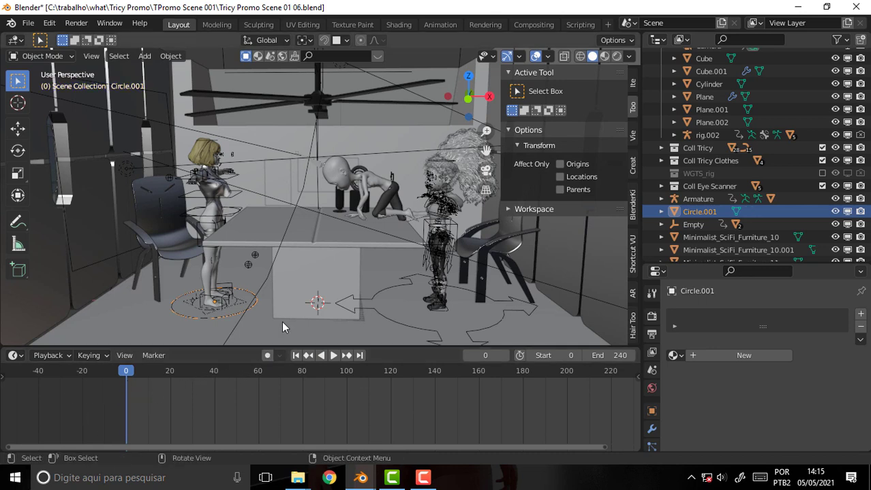
Step: Duplicate the circle as Circle.002, move it 2.5138 m along X and scale it to 1.467
{"action": "key", "text": "shift+d"}
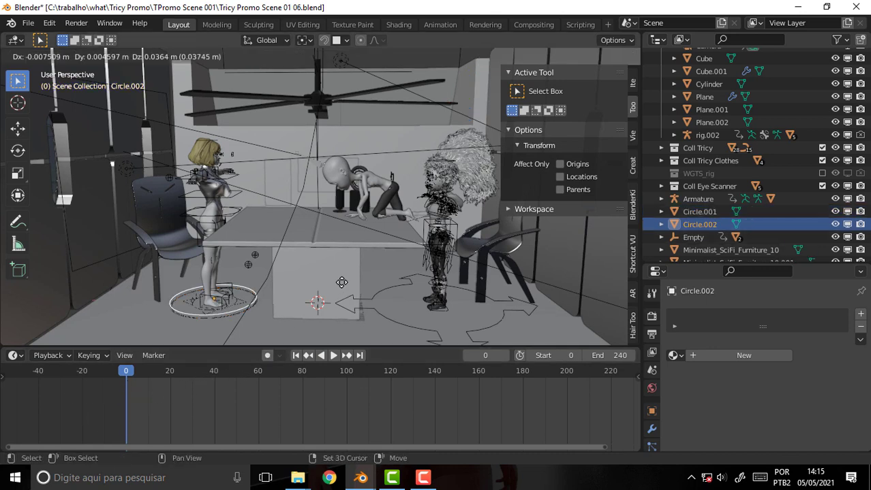
{"action": "key", "text": "Escape"}
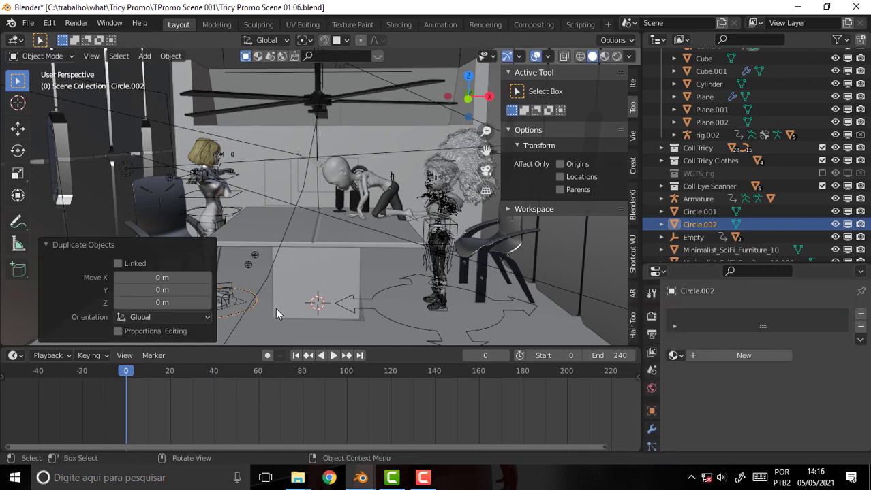
{"action": "key", "text": "g"}
{"action": "key", "text": "x"}
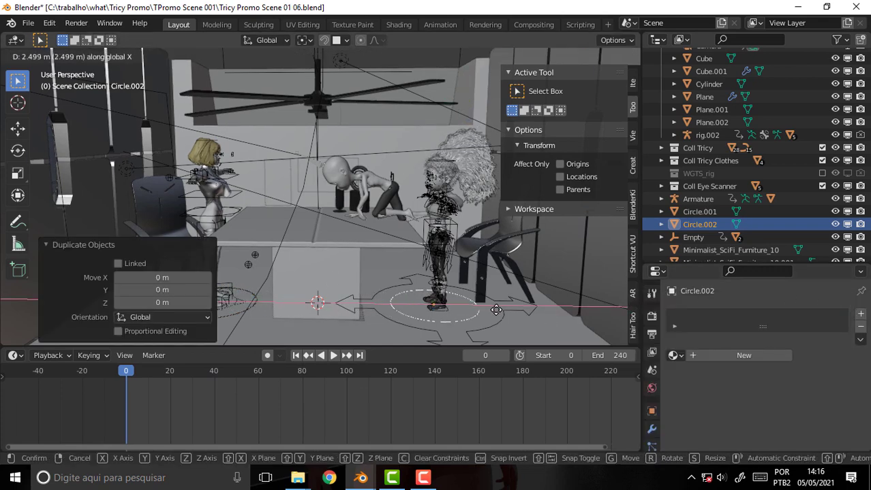
{"action": "left_click", "coordinate": [504, 310]}
{"action": "key", "text": "s"}
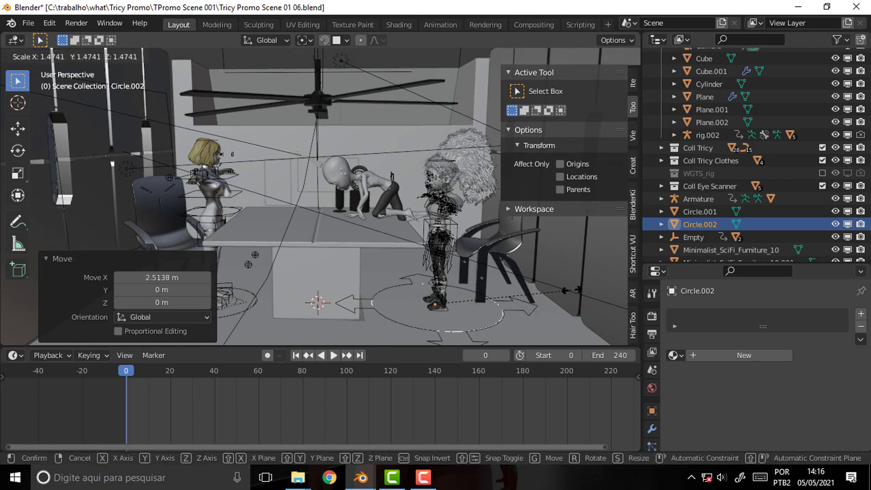
{"action": "left_click", "coordinate": [562, 291]}
{"action": "middle_click_drag", "start_coordinate": [428, 231], "coordinate": [290, 248]}
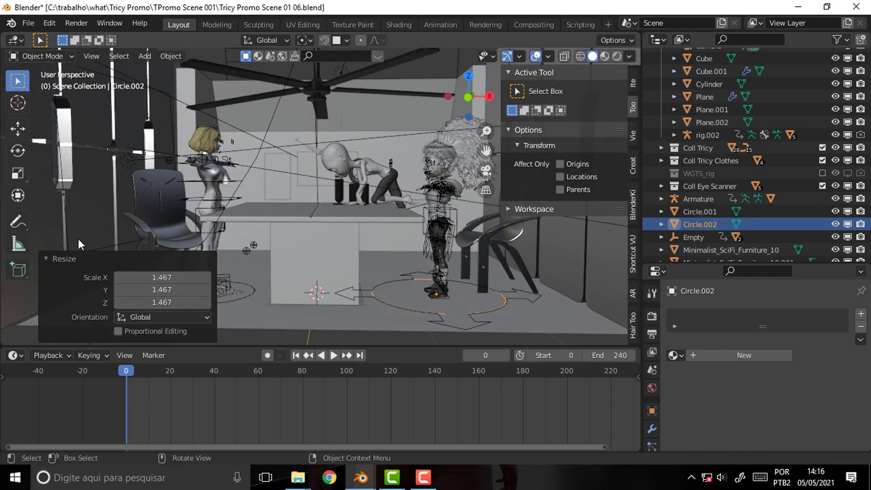
{"action": "left_click", "coordinate": [164, 258]}
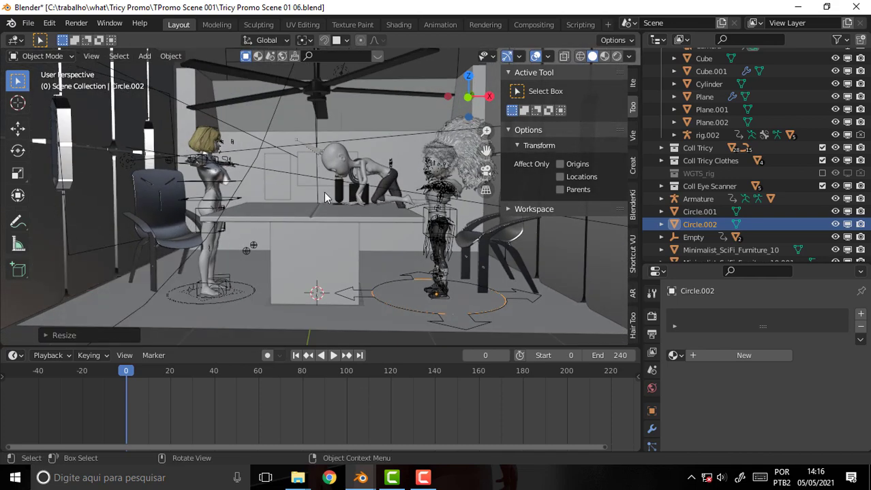
{"action": "mouse_move", "coordinate": [311, 202]}
{"action": "middle_mouse_down"}
{"action": "mouse_move", "coordinate": [313, 227]}
{"action": "mouse_move", "coordinate": [302, 214]}
{"action": "mouse_move", "coordinate": [313, 218]}
{"action": "middle_mouse_up"}
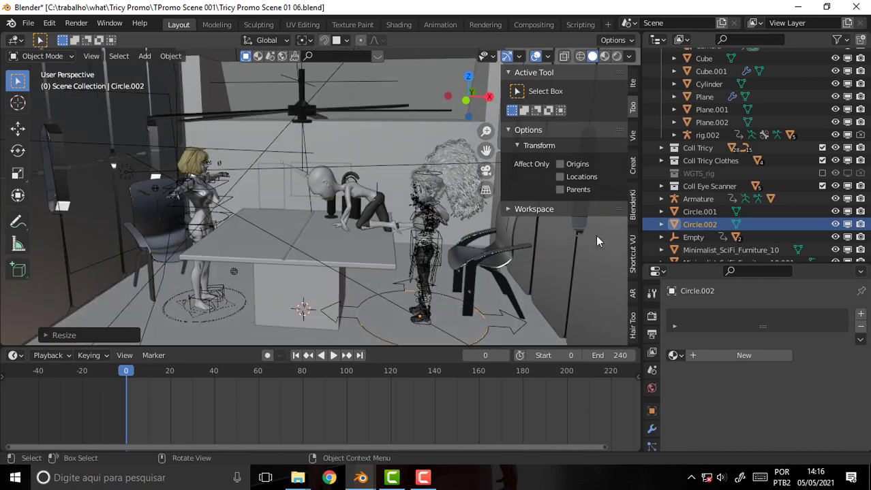
Step: Delete the Coll Tricy Clothes objects and the WGTS_rig collection with its hierarchy
{"action": "left_click", "coordinate": [691, 147]}
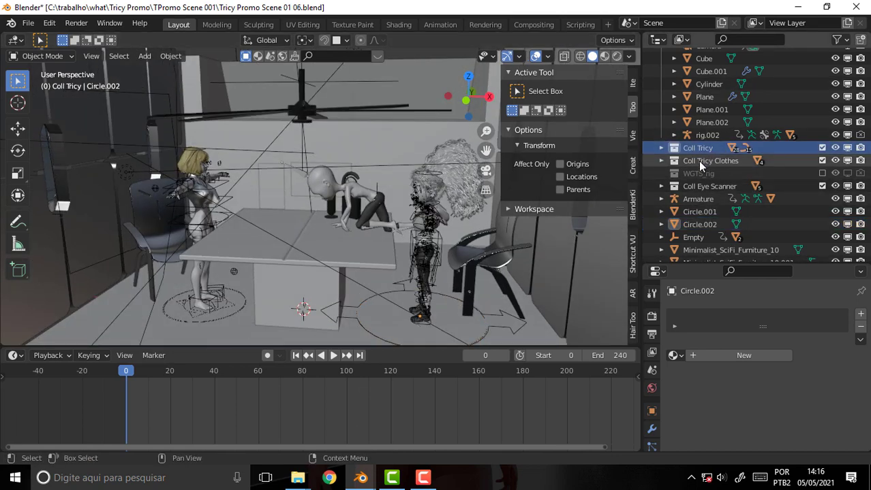
{"action": "left_click", "coordinate": [697, 160]}
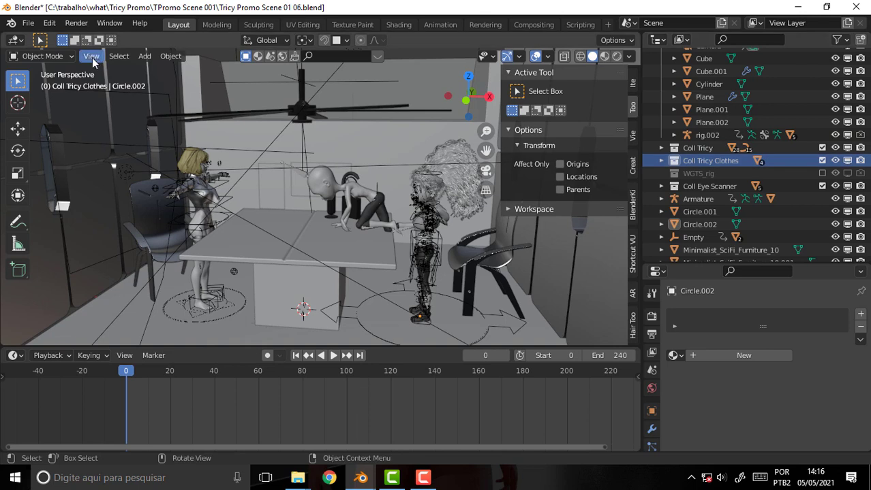
{"action": "right_click", "coordinate": [713, 161]}
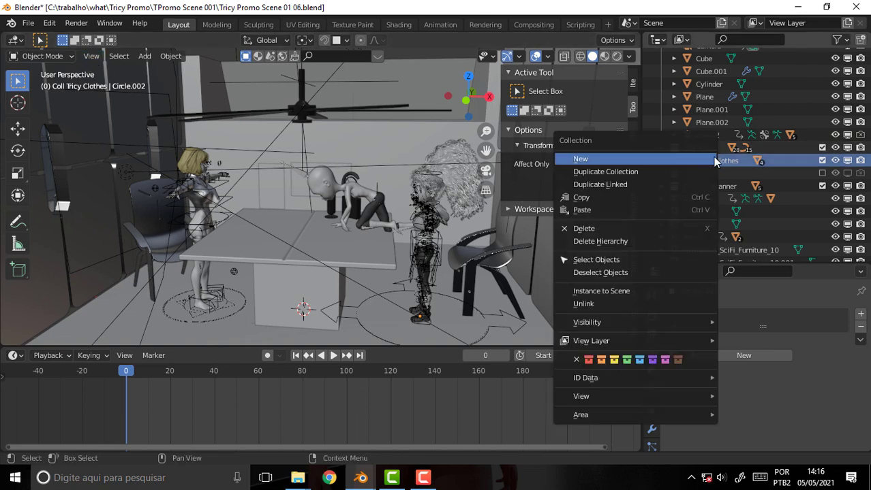
{"action": "left_click", "coordinate": [643, 260]}
{"action": "key", "text": "Delete"}
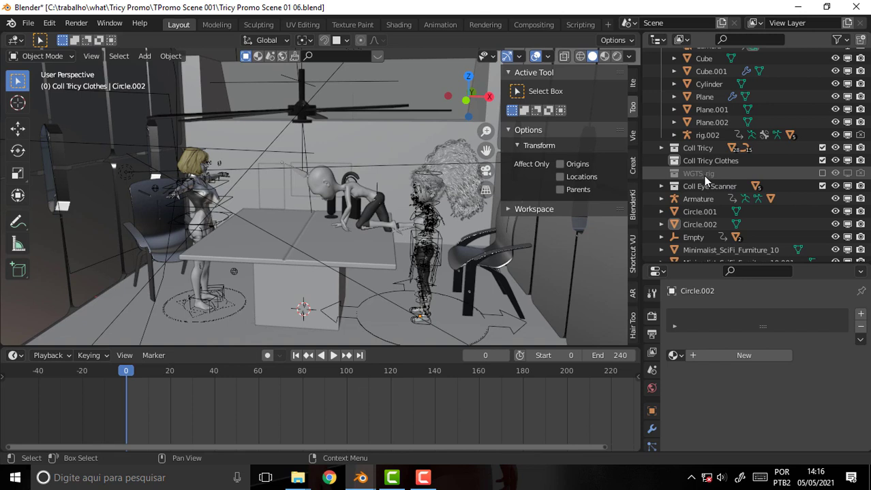
{"action": "left_click", "coordinate": [703, 174]}
{"action": "right_click", "coordinate": [703, 173]}
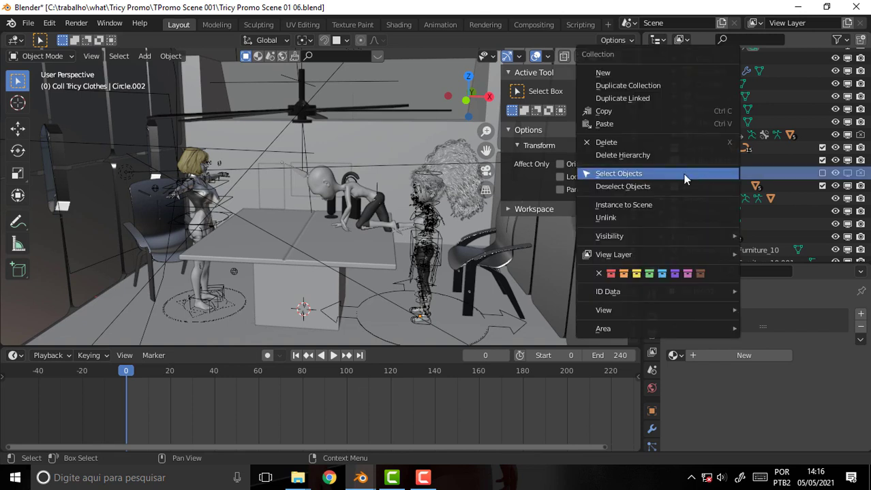
{"action": "left_click", "coordinate": [649, 156]}
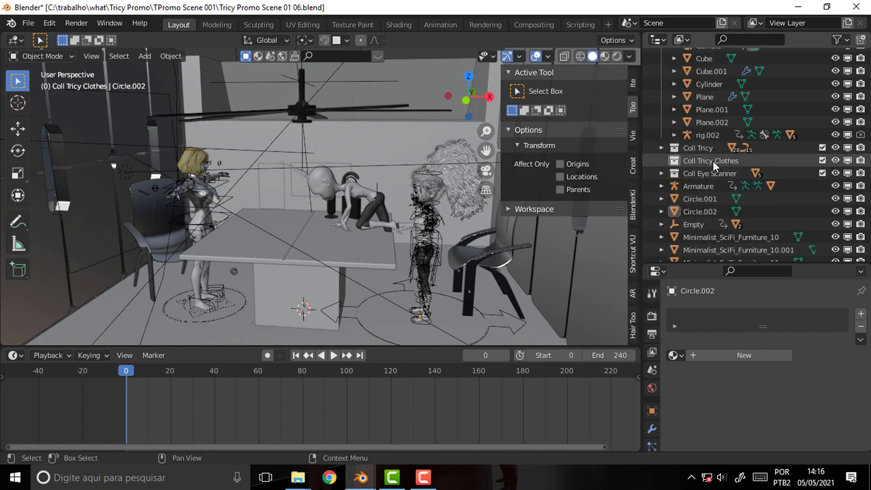
Step: Delete the Coll Tricy Clothes collection, then the Tricy objects and Coll Tricy hierarchy
{"action": "left_click", "coordinate": [711, 161]}
{"action": "right_click", "coordinate": [711, 161]}
{"action": "left_click", "coordinate": [688, 166]}
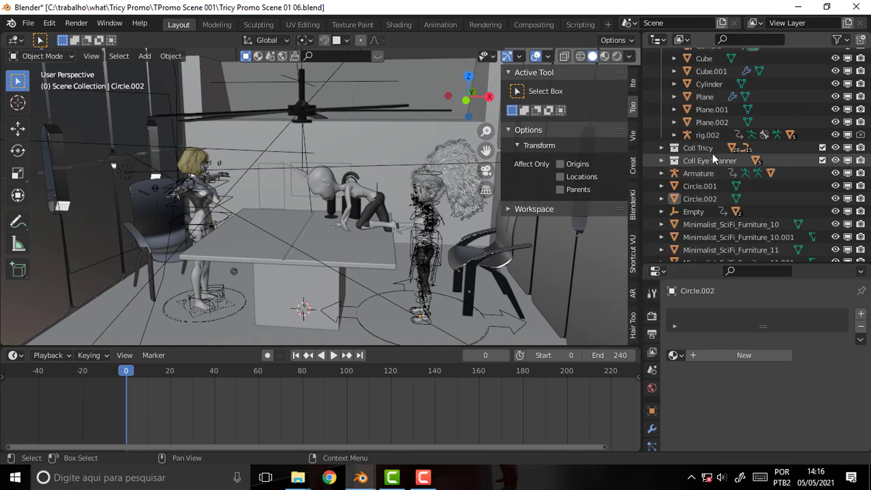
{"action": "left_click", "coordinate": [705, 147]}
{"action": "right_click", "coordinate": [705, 148]}
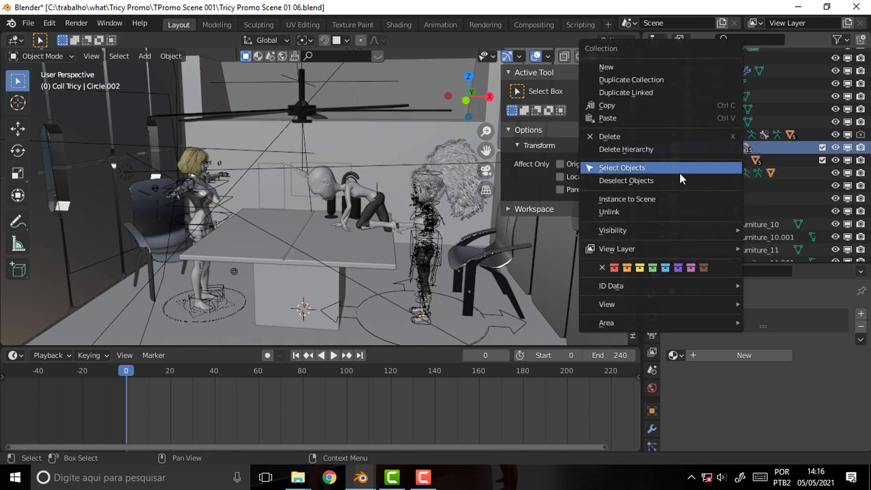
{"action": "left_click", "coordinate": [711, 166]}
{"action": "key", "text": "Delete"}
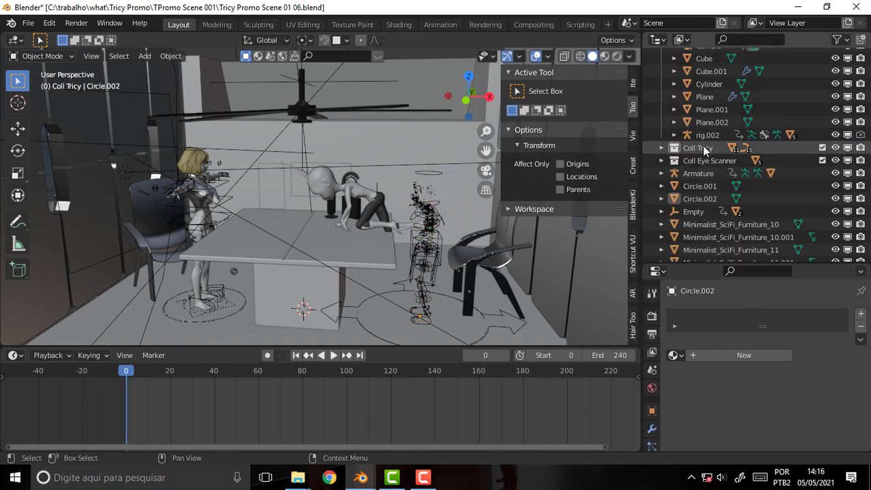
{"action": "right_click", "coordinate": [701, 146]}
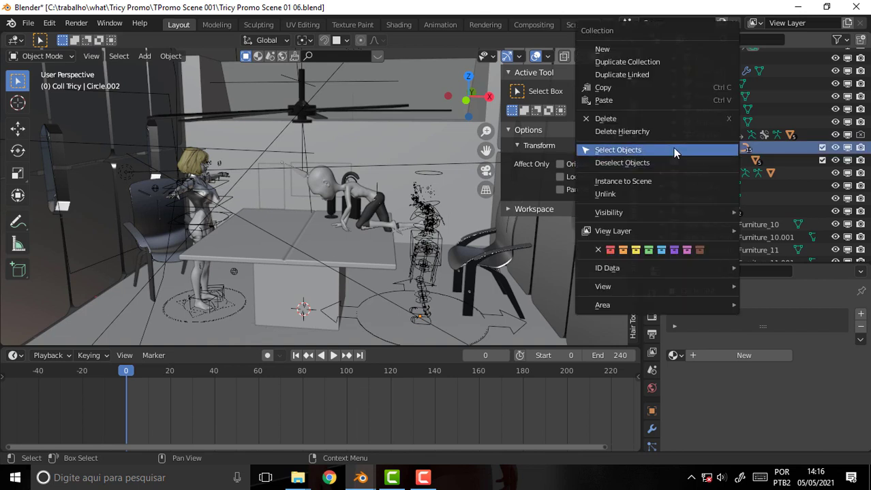
{"action": "left_click", "coordinate": [668, 131]}
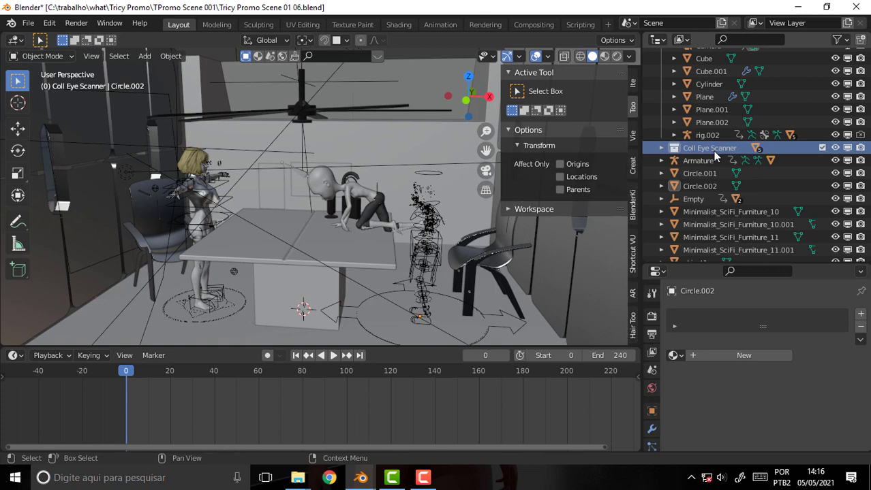
Step: Expand the Empty in the Outliner and select the blonde girl's rig, rig.002
{"action": "left_click", "coordinate": [698, 162]}
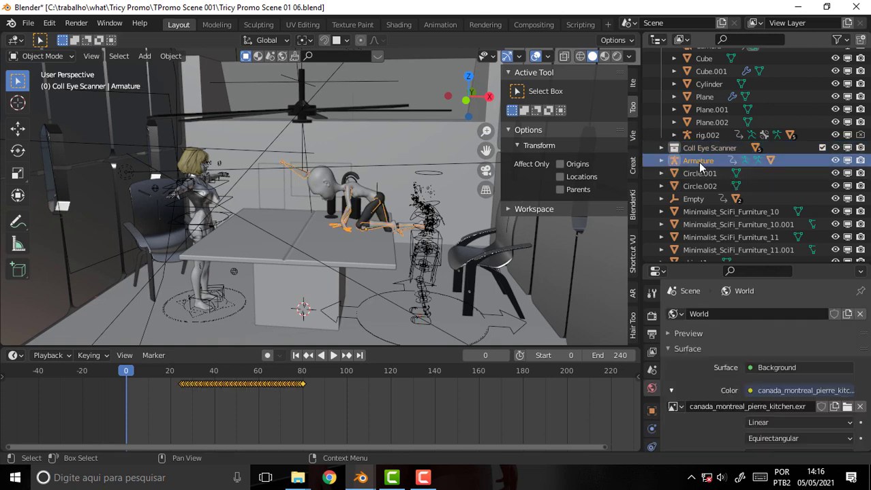
{"action": "left_click", "coordinate": [699, 186]}
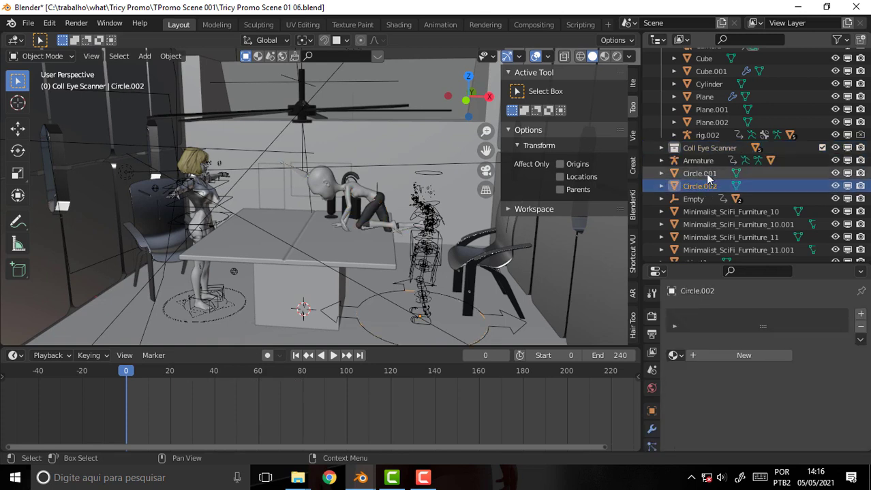
{"action": "scroll", "coordinate": [730, 138], "scroll_direction": "up", "scroll_amount": 1}
{"action": "scroll", "coordinate": [725, 132], "scroll_direction": "up", "scroll_amount": 3}
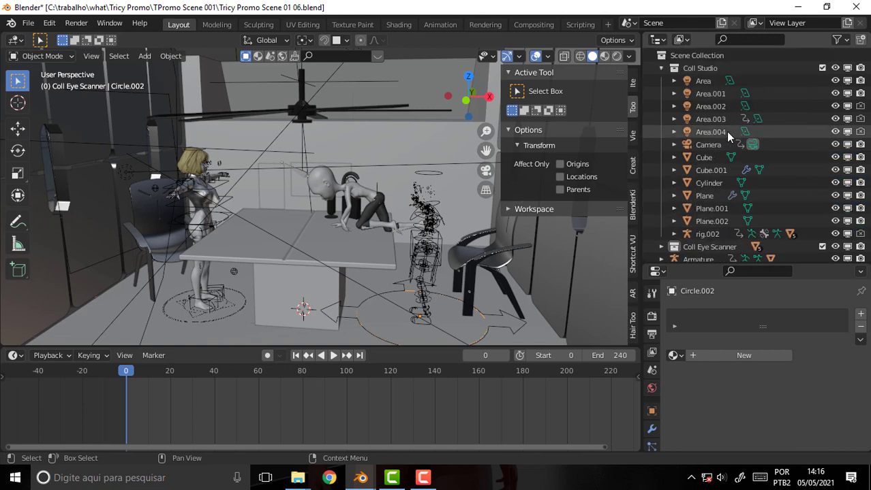
{"action": "scroll", "coordinate": [725, 131], "scroll_direction": "down", "scroll_amount": 2}
{"action": "scroll", "coordinate": [729, 133], "scroll_direction": "down", "scroll_amount": 5}
{"action": "scroll", "coordinate": [729, 133], "scroll_direction": "down", "scroll_amount": 5}
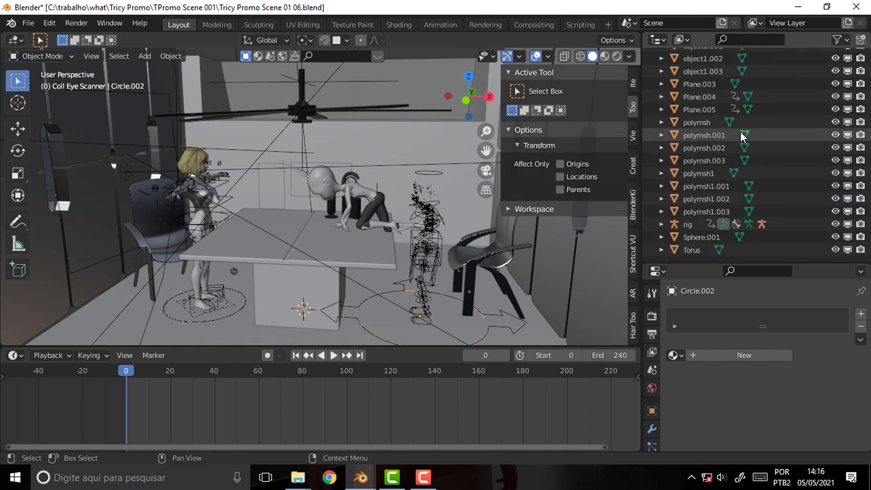
{"action": "scroll", "coordinate": [712, 174], "scroll_direction": "up", "scroll_amount": 5}
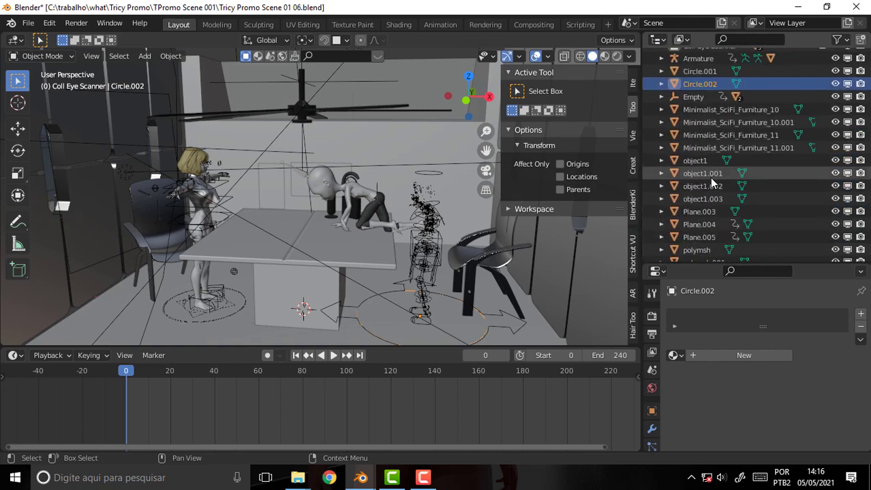
{"action": "left_click", "coordinate": [661, 97]}
{"action": "left_click", "coordinate": [693, 97]}
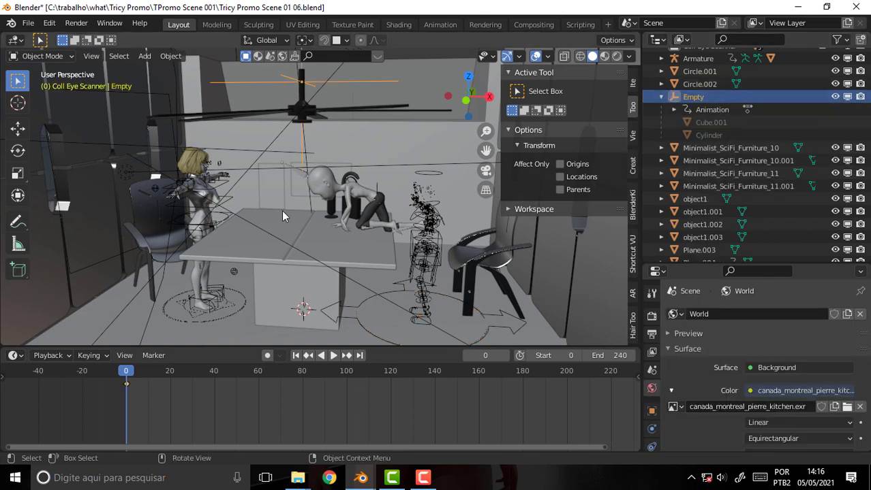
{"action": "left_click", "coordinate": [210, 192]}
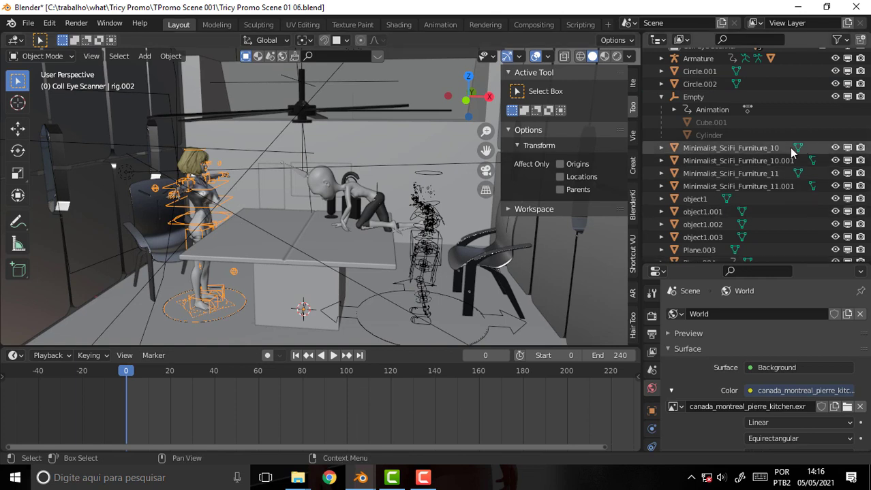
{"action": "scroll", "coordinate": [788, 148], "scroll_direction": "up", "scroll_amount": 6}
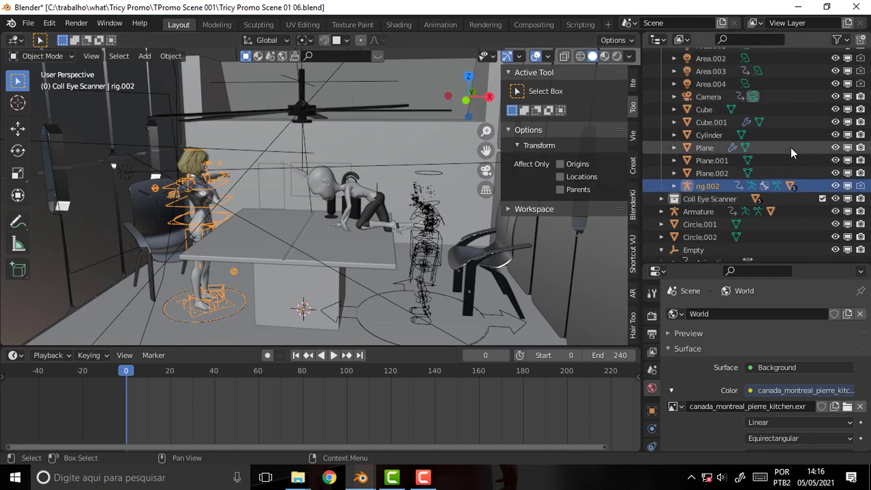
Step: Delete rig.002 with its hierarchy, removing the blonde girl, then select the wireframe rig
{"action": "right_click", "coordinate": [707, 190]}
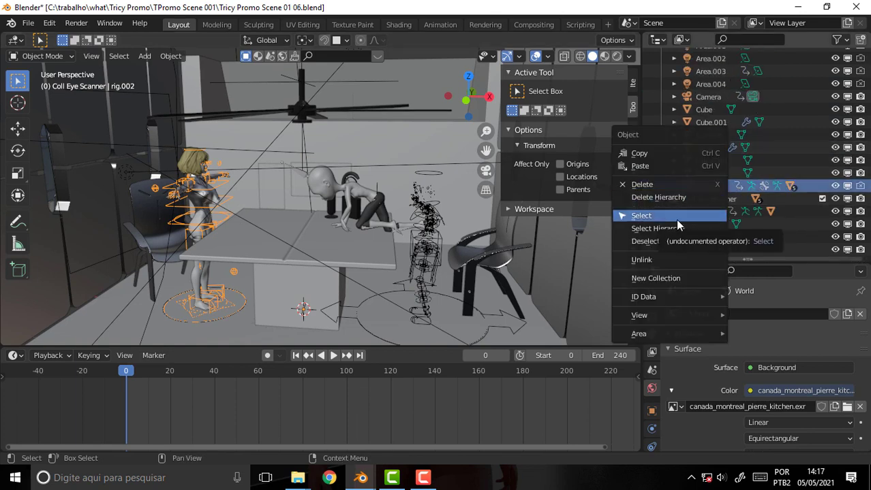
{"action": "left_click", "coordinate": [674, 198]}
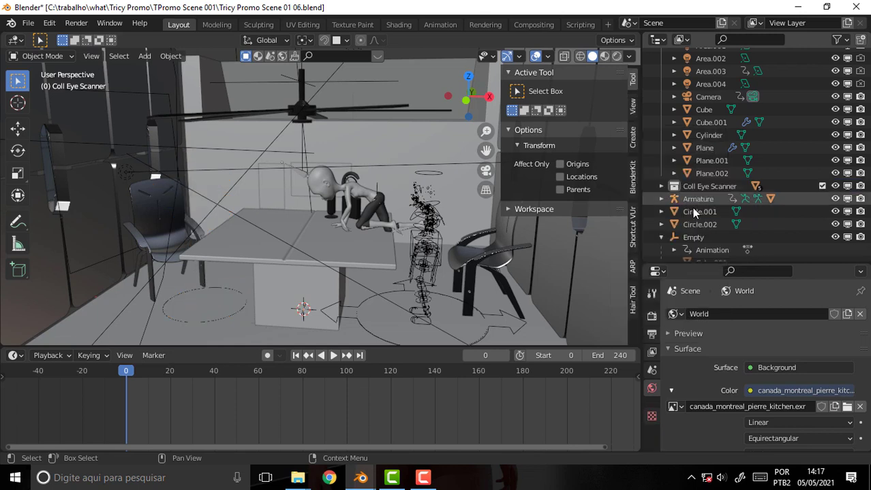
{"action": "left_click", "coordinate": [434, 245]}
{"action": "key", "text": "ctrl+Tab"}
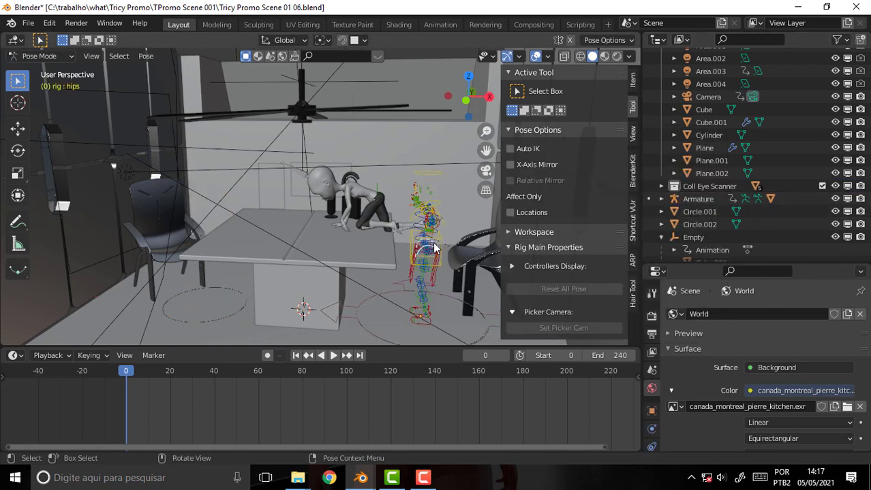
Step: Delete the remaining 'rig' with its hierarchy, removing the wireframe figure beside the chair
{"action": "scroll", "coordinate": [748, 157], "scroll_direction": "down", "scroll_amount": 3}
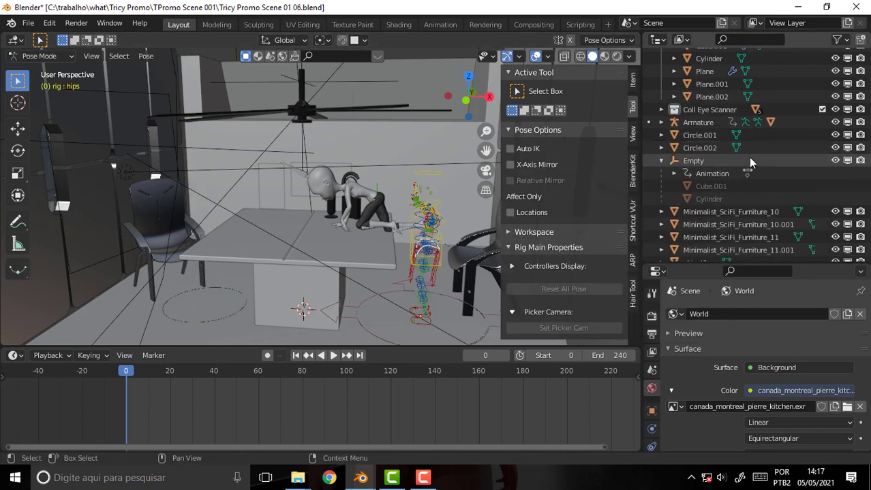
{"action": "left_click", "coordinate": [700, 121]}
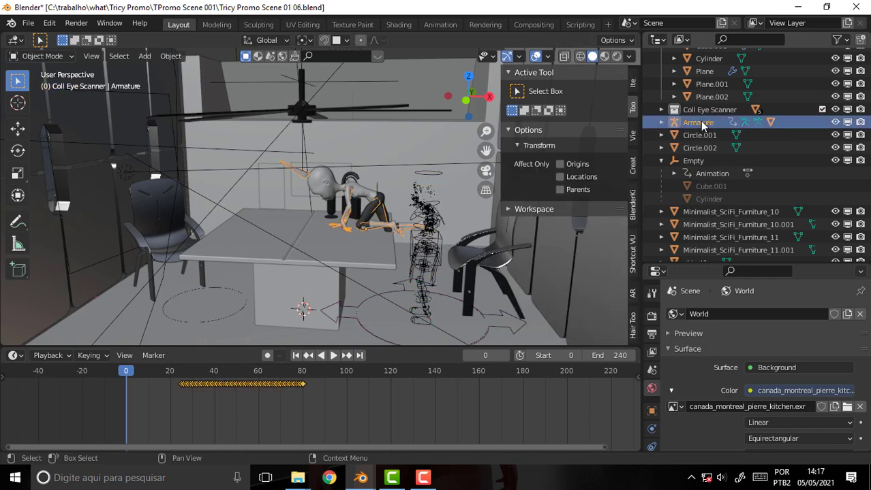
{"action": "left_click", "coordinate": [704, 110]}
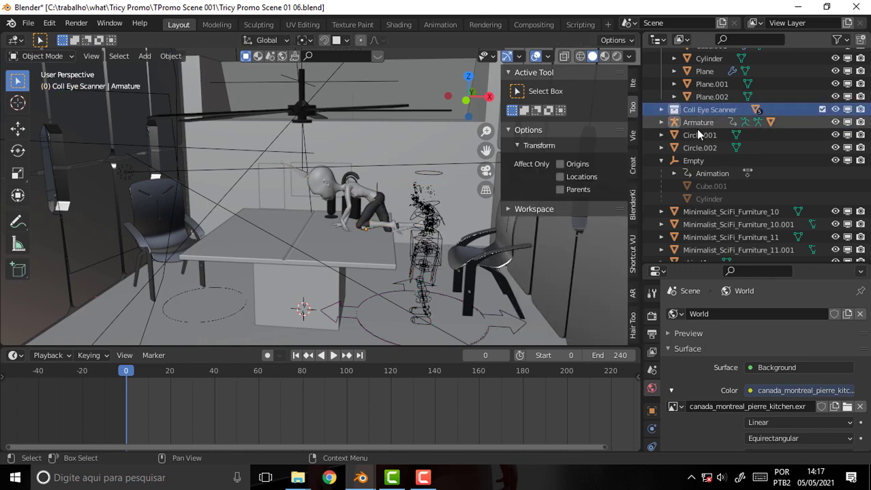
{"action": "left_click", "coordinate": [699, 147]}
{"action": "left_click", "coordinate": [693, 163]}
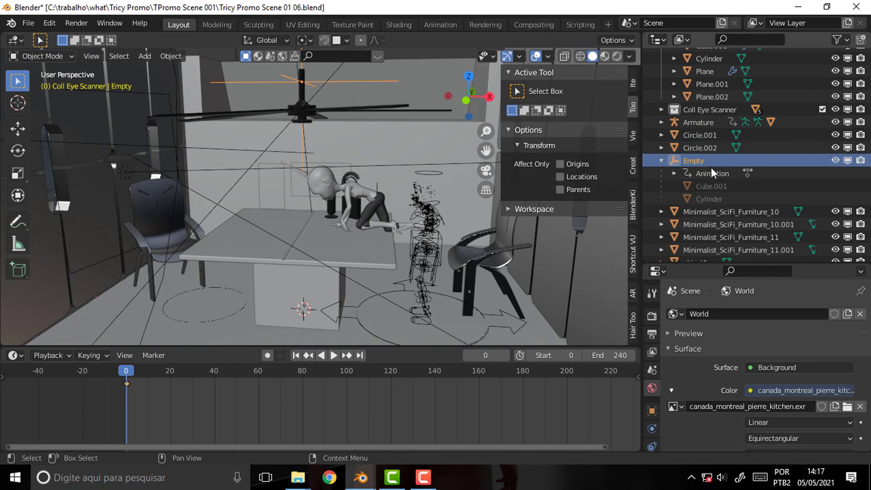
{"action": "scroll", "coordinate": [722, 181], "scroll_direction": "down", "scroll_amount": 2}
{"action": "scroll", "coordinate": [736, 189], "scroll_direction": "down", "scroll_amount": 5}
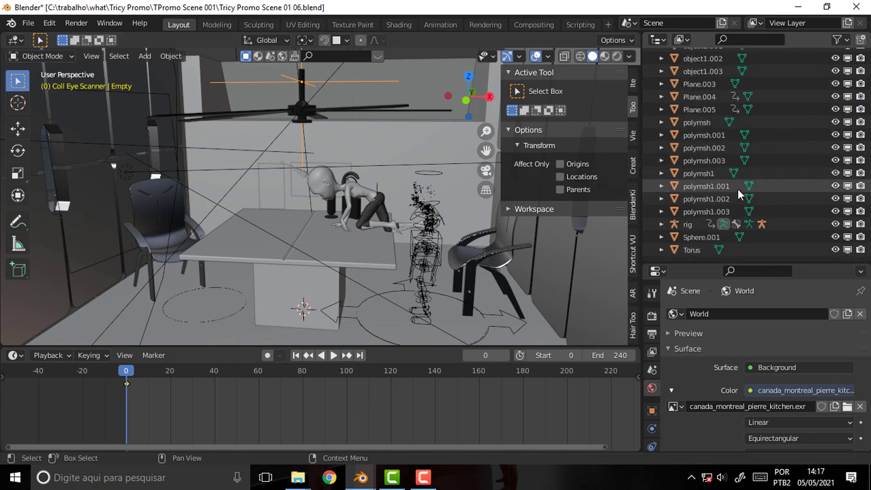
{"action": "left_click", "coordinate": [688, 226]}
{"action": "right_click", "coordinate": [688, 225]}
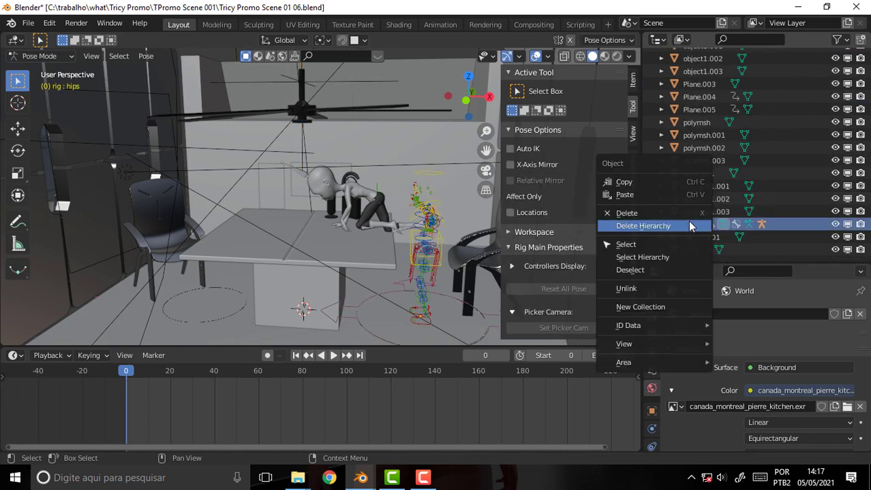
{"action": "left_click", "coordinate": [668, 226]}
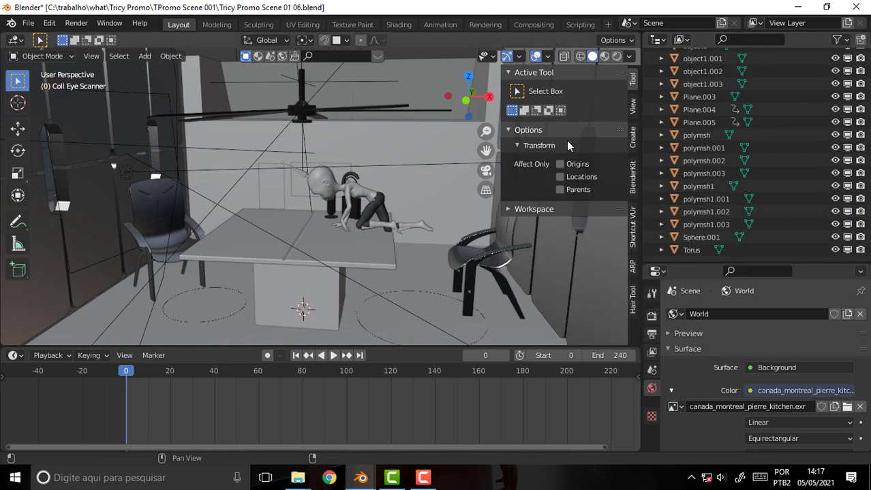
Step: Scrub the timeline and play the animation, stopping at frame 36
{"action": "left_click_drag", "start_coordinate": [133, 372], "coordinate": [347, 372]}
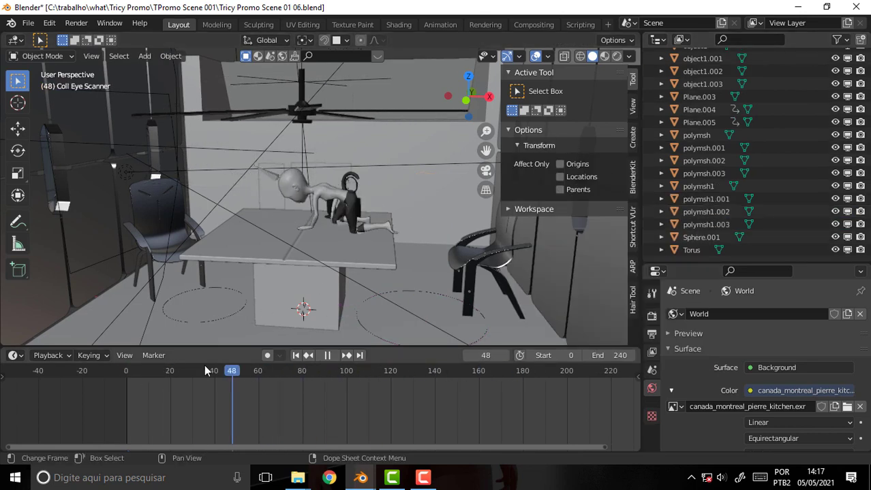
{"action": "mouse_move", "coordinate": [347, 372]}
{"action": "left_mouse_down"}
{"action": "mouse_move", "coordinate": [237, 371]}
{"action": "mouse_move", "coordinate": [388, 371]}
{"action": "mouse_move", "coordinate": [126, 371]}
{"action": "mouse_move", "coordinate": [450, 371]}
{"action": "mouse_move", "coordinate": [57, 344]}
{"action": "left_mouse_up"}
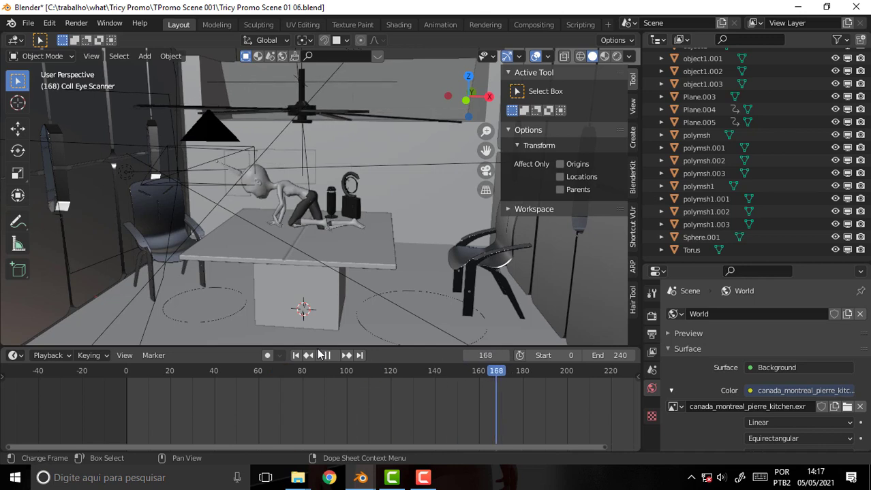
{"action": "key", "text": "space"}
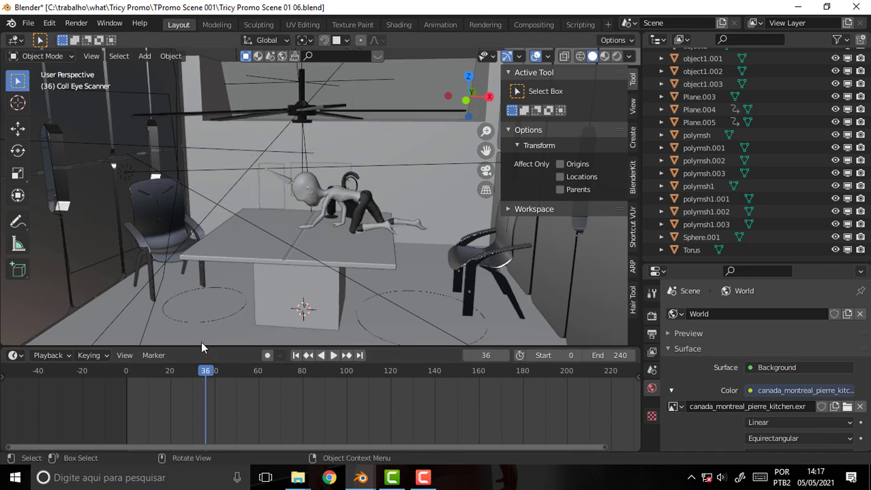
Step: Save the scene as Tricy Promo Scene 01 07.blend, bumping the version from 06
{"action": "left_click", "coordinate": [28, 23]}
{"action": "left_click", "coordinate": [78, 120]}
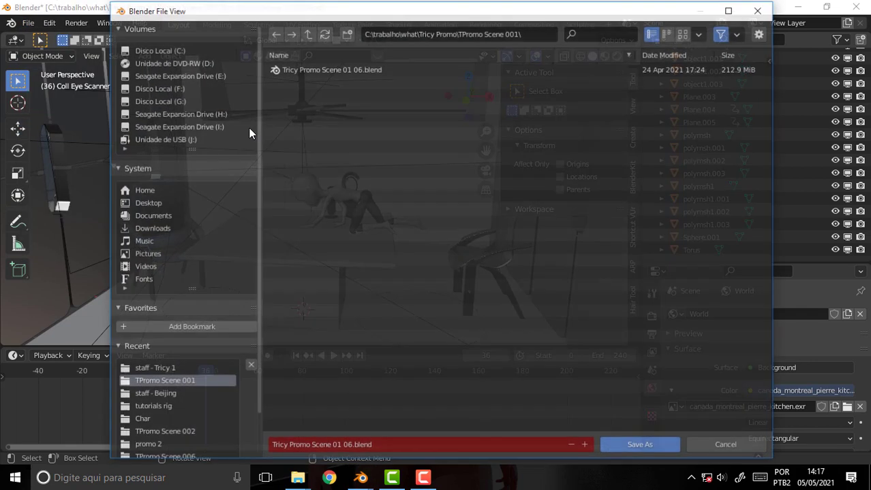
{"action": "left_click", "coordinate": [587, 445]}
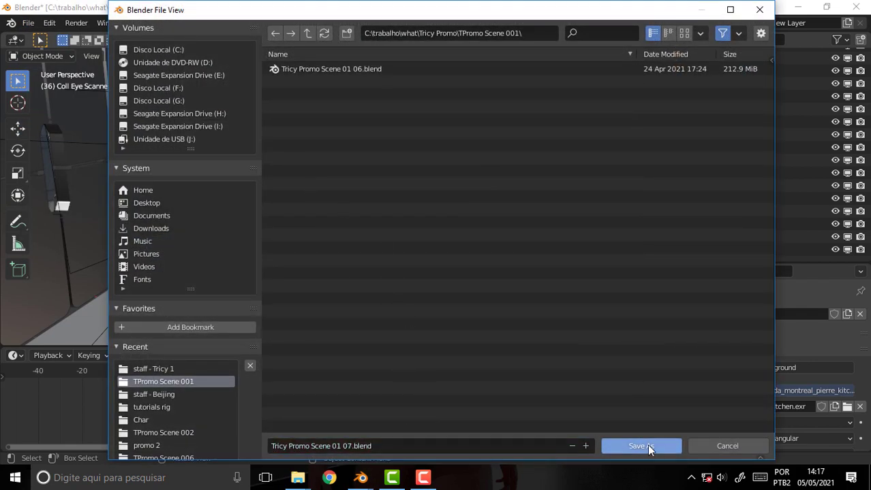
{"action": "left_click", "coordinate": [646, 445]}
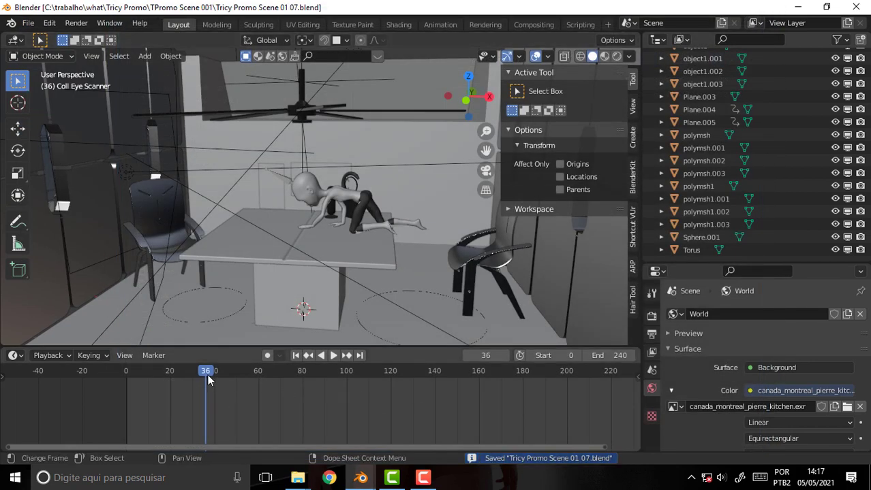
Step: Scrub and play back the animation, then collapse the Empty's children in the outliner
{"action": "left_click_drag", "start_coordinate": [208, 379], "coordinate": [386, 378]}
{"action": "key", "text": "space"}
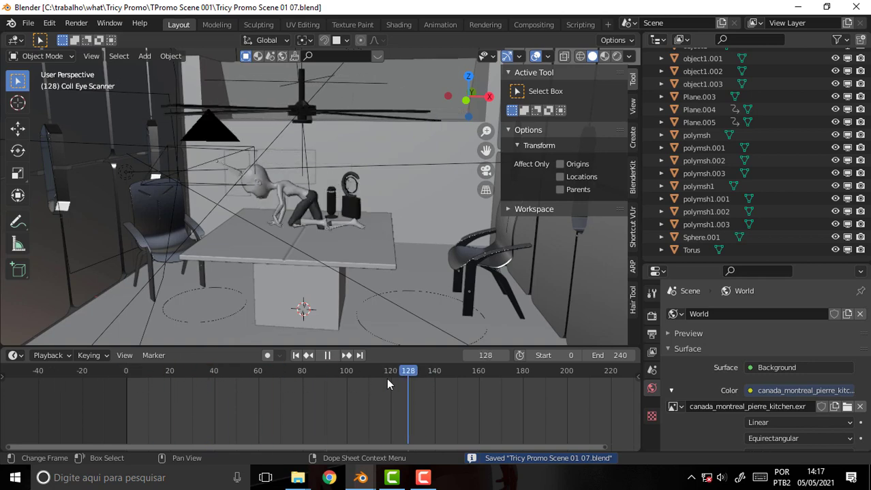
{"action": "key", "text": "Escape"}
{"action": "scroll", "coordinate": [795, 126], "scroll_direction": "up", "scroll_amount": 10}
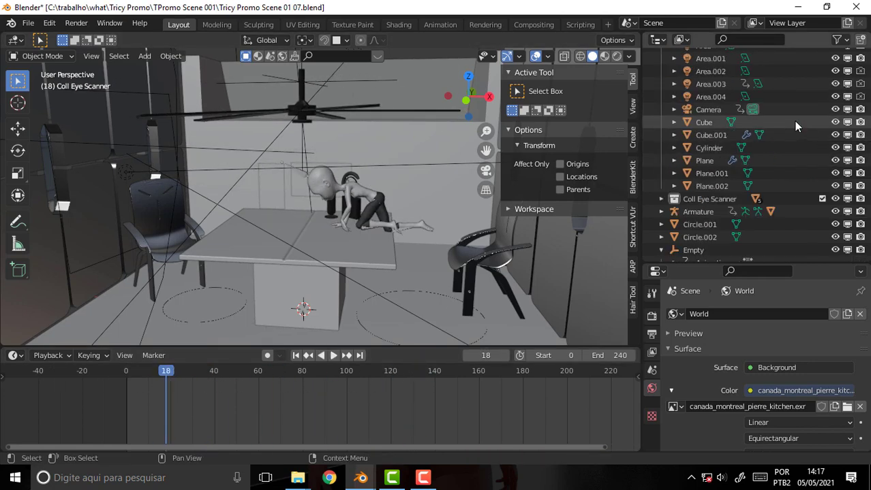
{"action": "scroll", "coordinate": [794, 116], "scroll_direction": "down", "scroll_amount": 5}
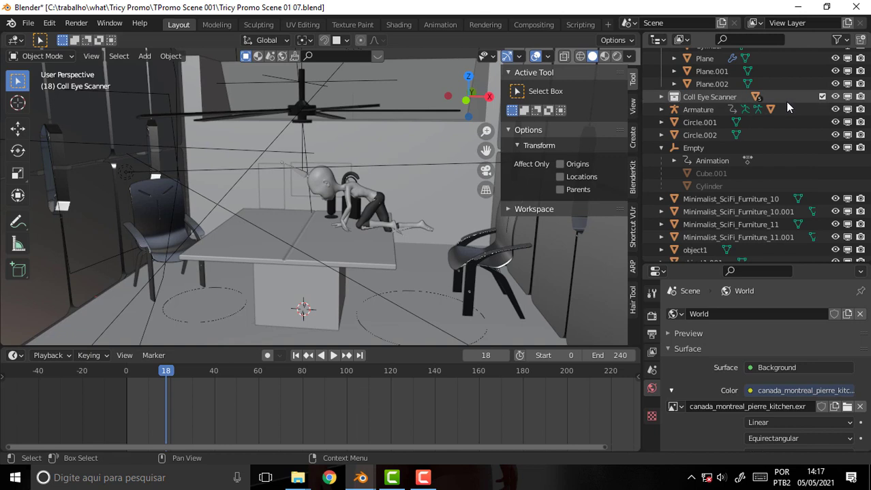
{"action": "left_click", "coordinate": [660, 148]}
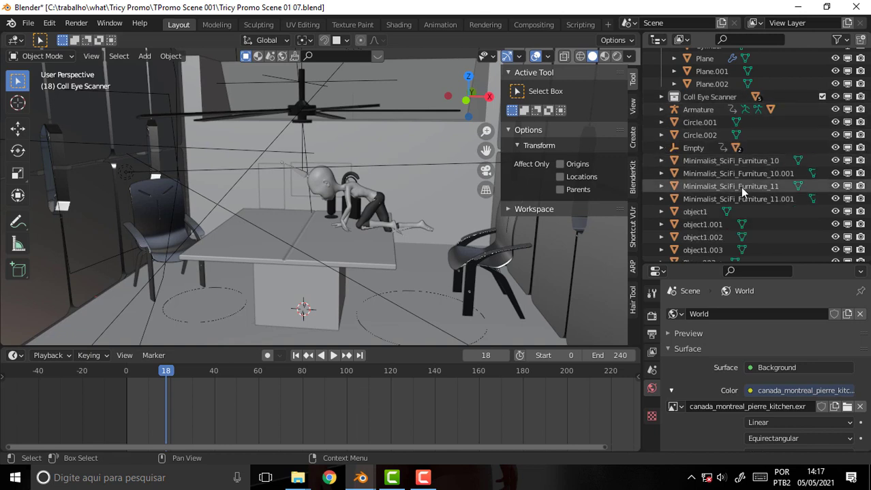
{"action": "left_click", "coordinate": [422, 480]}
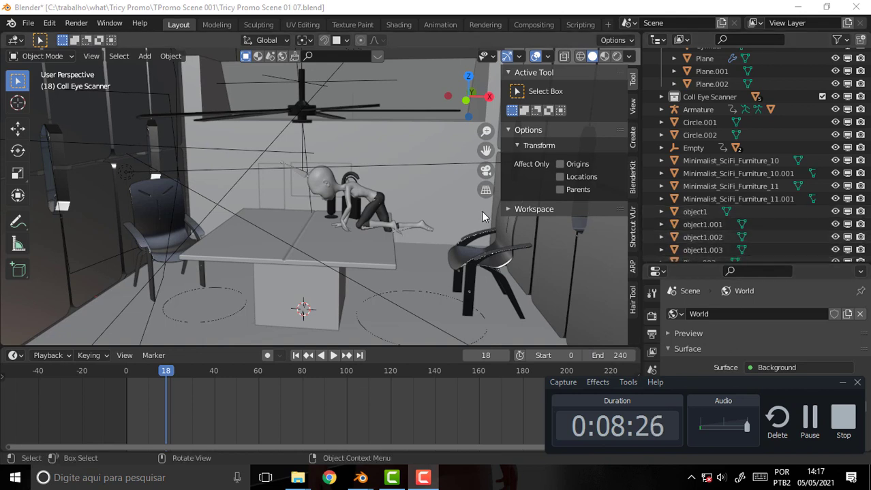
{"action": "left_click_drag", "start_coordinate": [732, 377], "coordinate": [552, 350]}
{"action": "scroll", "coordinate": [867, 68], "scroll_direction": "up", "scroll_amount": 5}
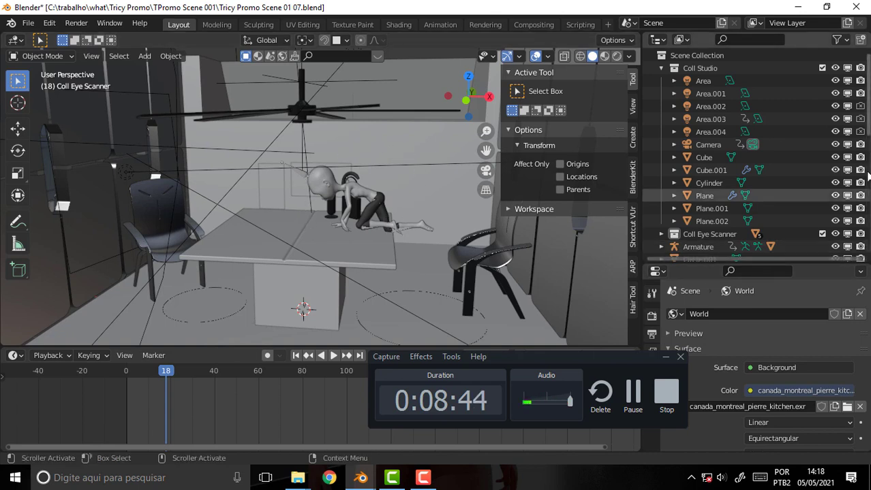
{"action": "scroll", "coordinate": [868, 129], "scroll_direction": "down", "scroll_amount": 2}
{"action": "scroll", "coordinate": [868, 130], "scroll_direction": "down", "scroll_amount": 2}
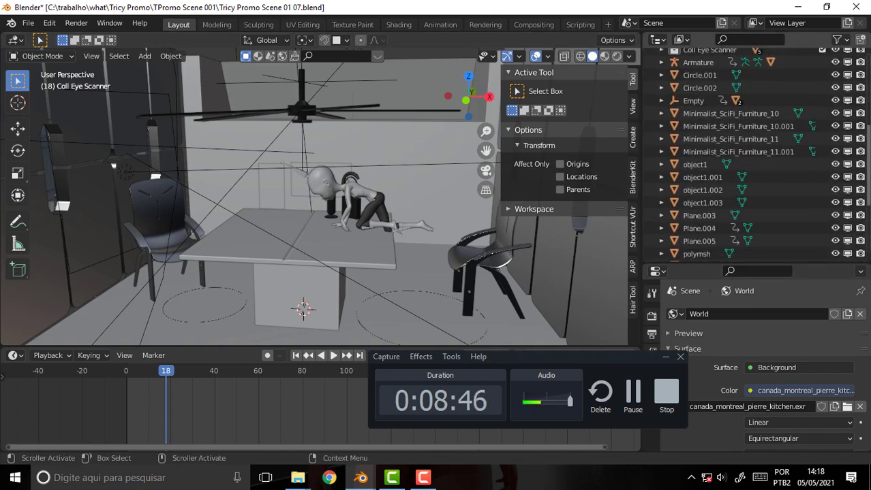
{"action": "scroll", "coordinate": [867, 130], "scroll_direction": "down", "scroll_amount": 1}
{"action": "scroll", "coordinate": [868, 129], "scroll_direction": "down", "scroll_amount": 2}
{"action": "scroll", "coordinate": [862, 157], "scroll_direction": "down", "scroll_amount": 1}
{"action": "scroll", "coordinate": [862, 156], "scroll_direction": "up", "scroll_amount": 3}
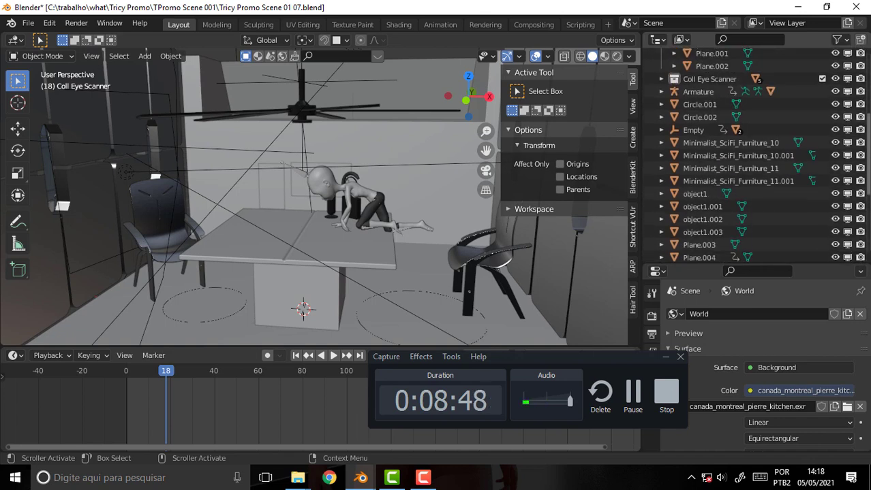
{"action": "scroll", "coordinate": [863, 157], "scroll_direction": "down", "scroll_amount": 6}
{"action": "scroll", "coordinate": [862, 156], "scroll_direction": "up", "scroll_amount": 7}
{"action": "scroll", "coordinate": [862, 157], "scroll_direction": "up", "scroll_amount": 5}
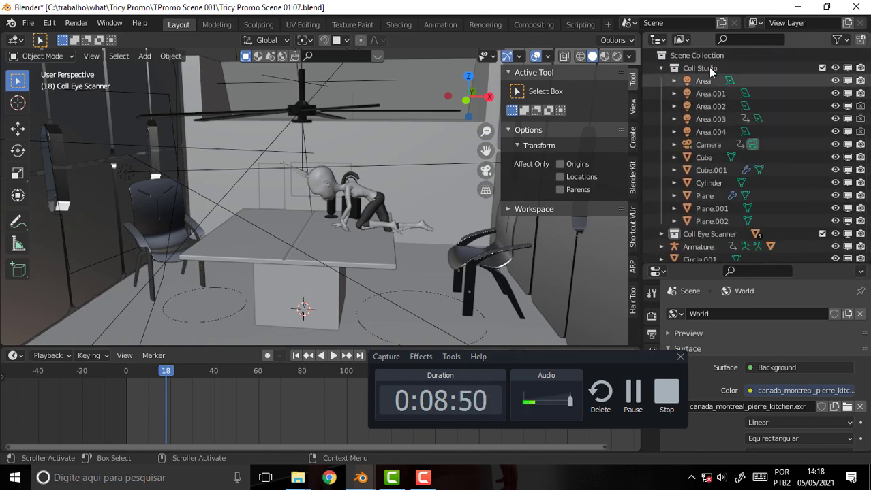